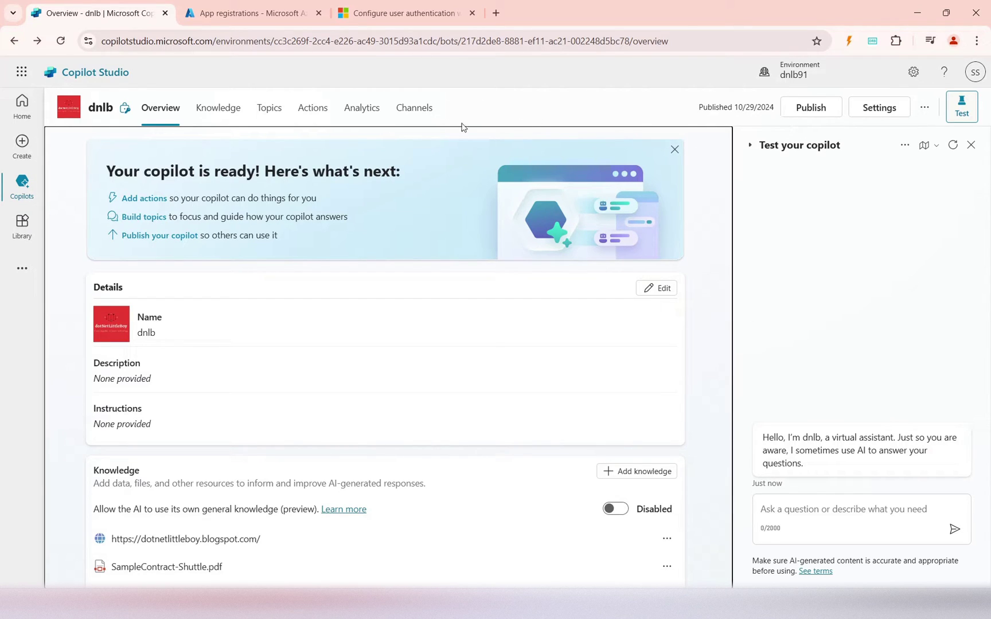
Step: Check the dnlb copilot's channel availability notice and open its authentication options in the security settings
left_click(395, 111)
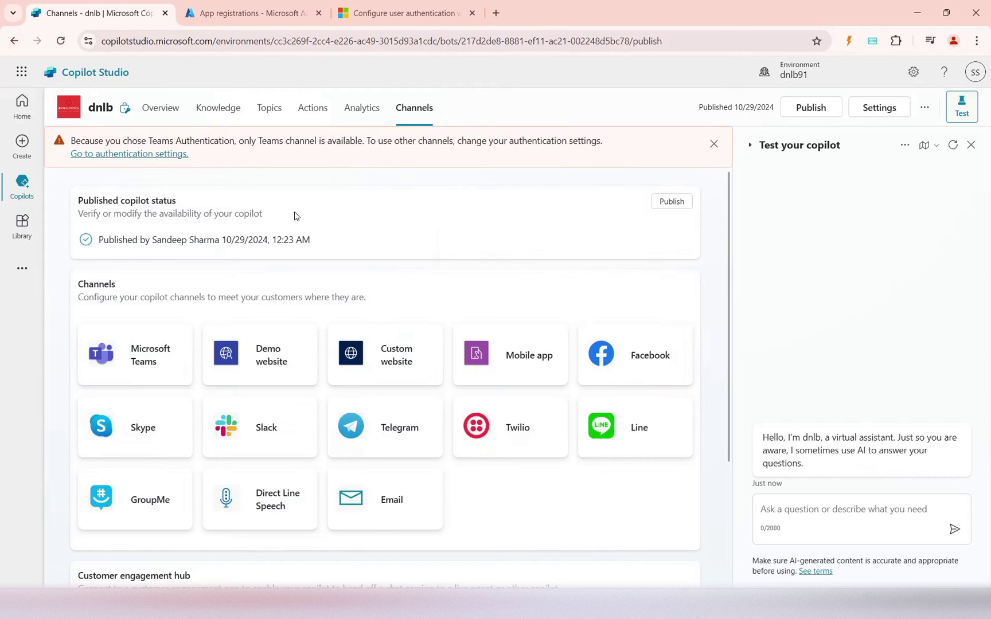
left_click_drag(175, 140, 303, 134)
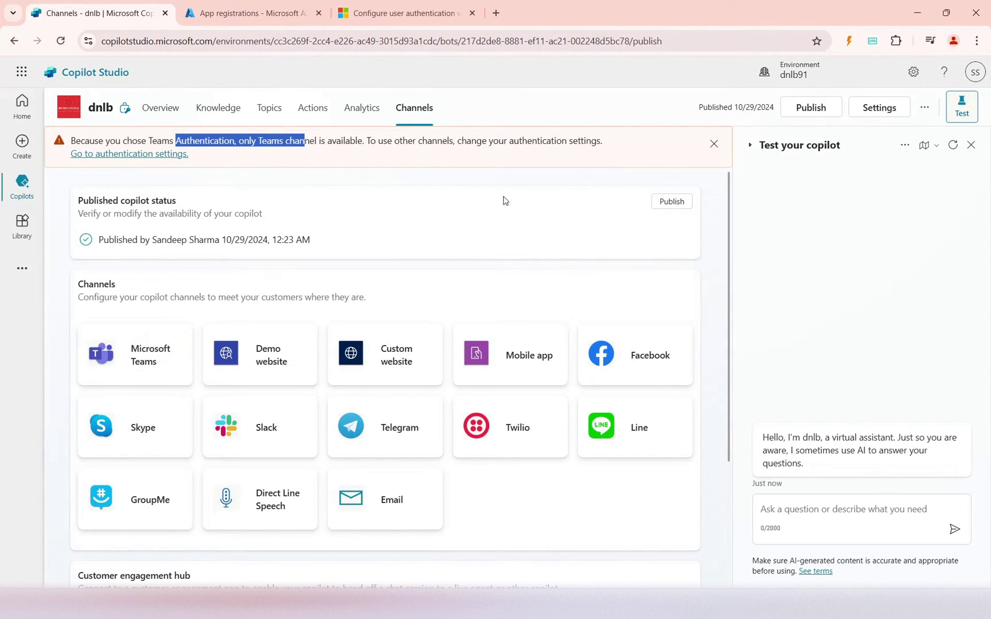
left_click(876, 110)
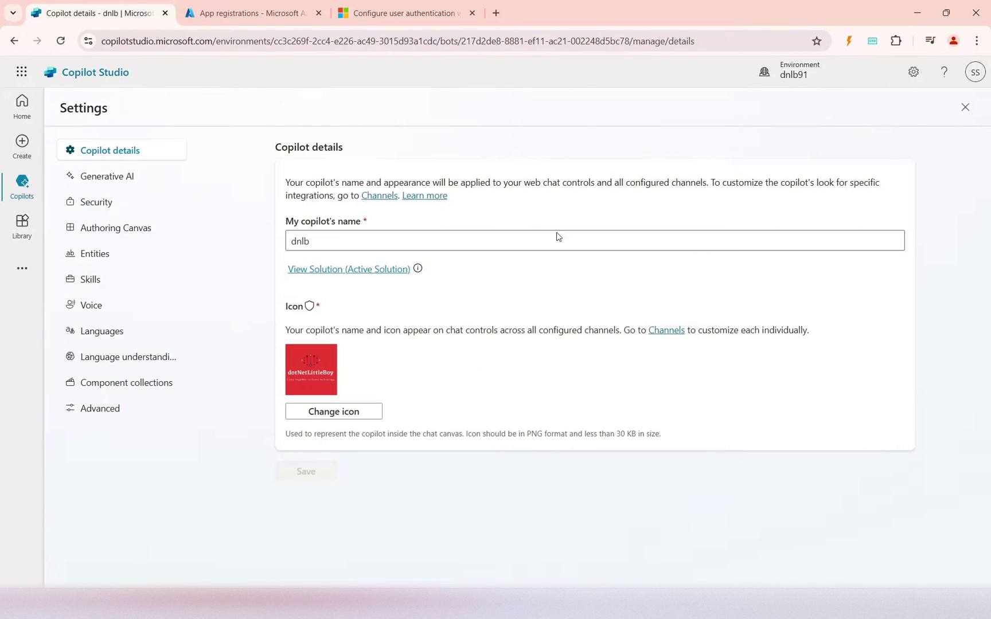
left_click(111, 204)
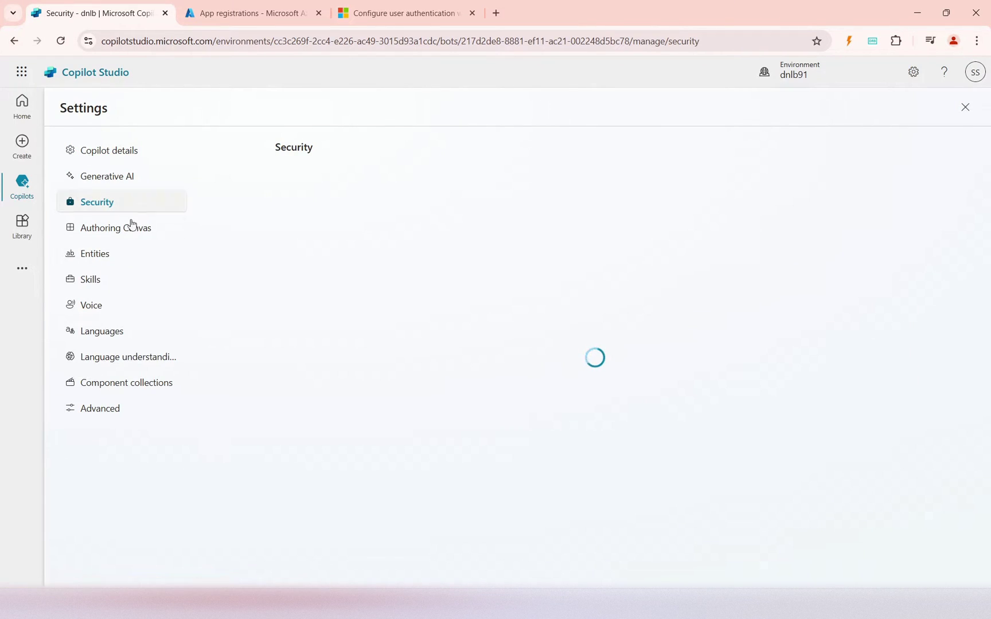
left_click(366, 184)
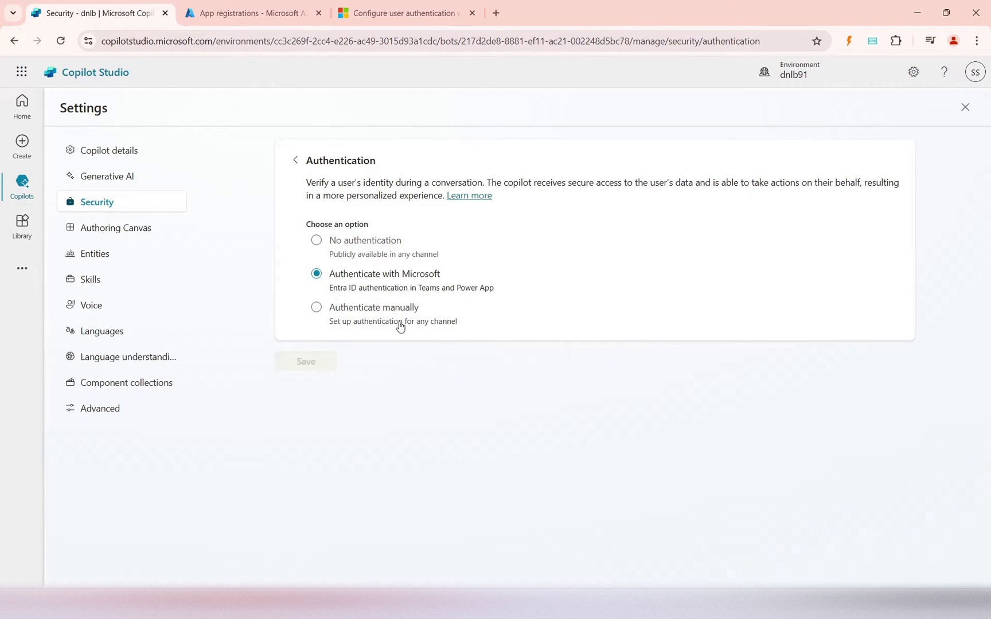
Step: Review the Microsoft Learn article on Entra ID authentication, from app registration and redirect URLs through client secret, manual authentication and API permissions
left_click(392, 5)
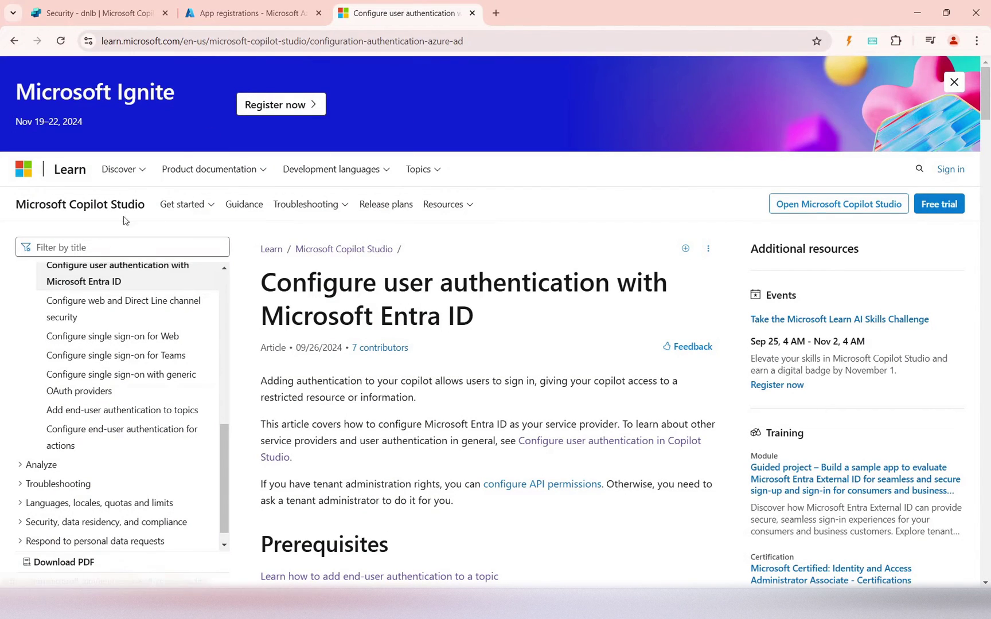
scroll(378, 417, "down", 5)
scroll(378, 417, "down", 1)
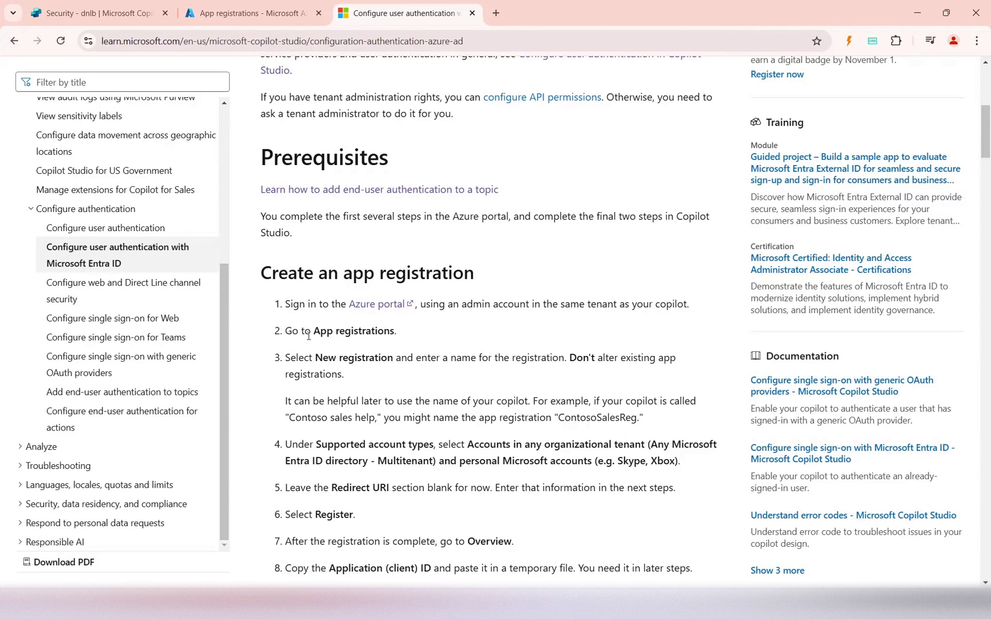
scroll(366, 356, "down", 6)
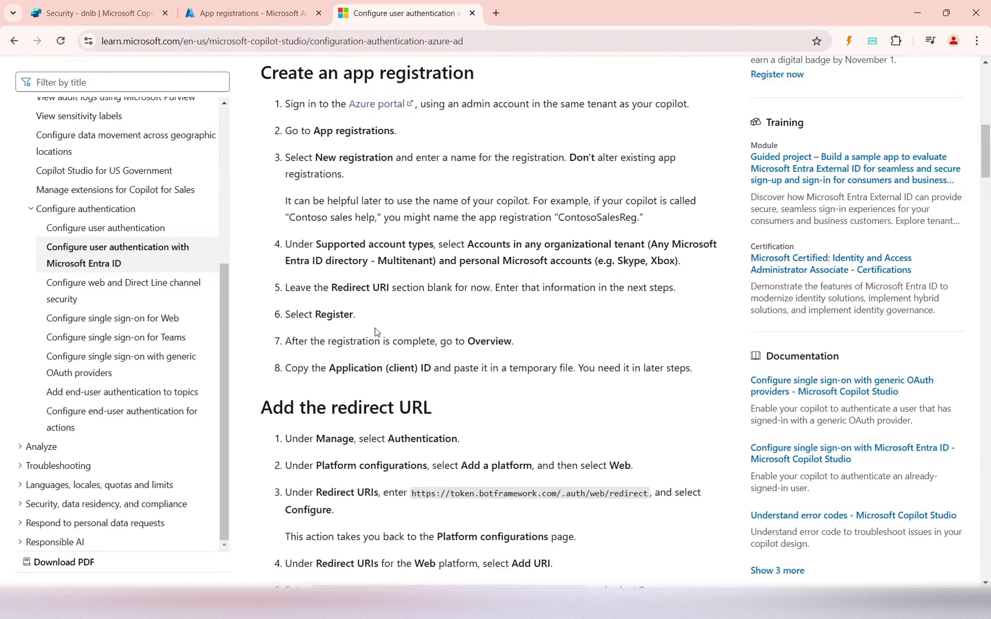
scroll(335, 218, "down", 8)
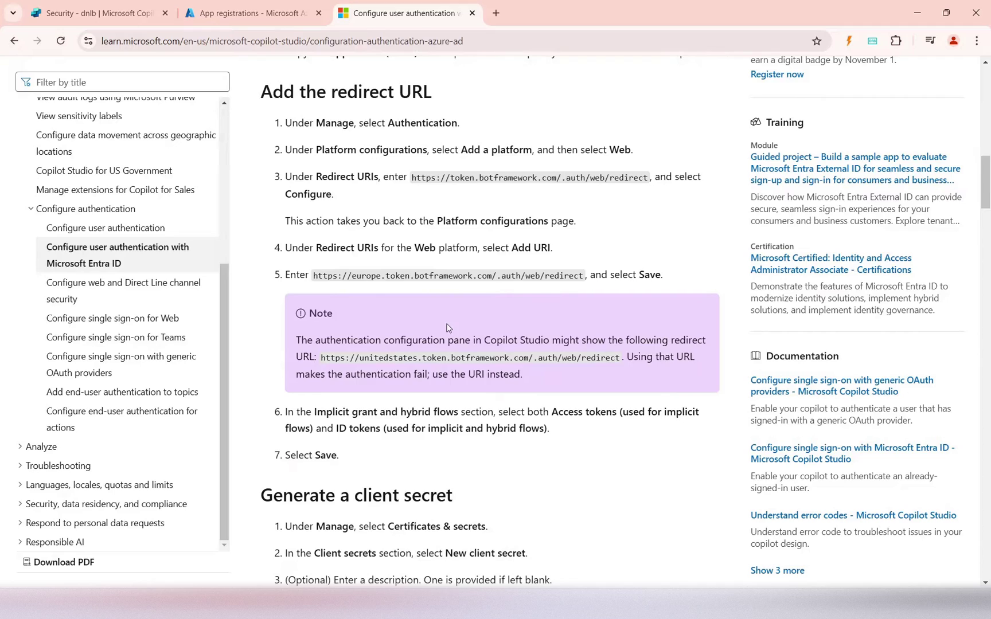
left_click_drag(342, 117, 489, 115)
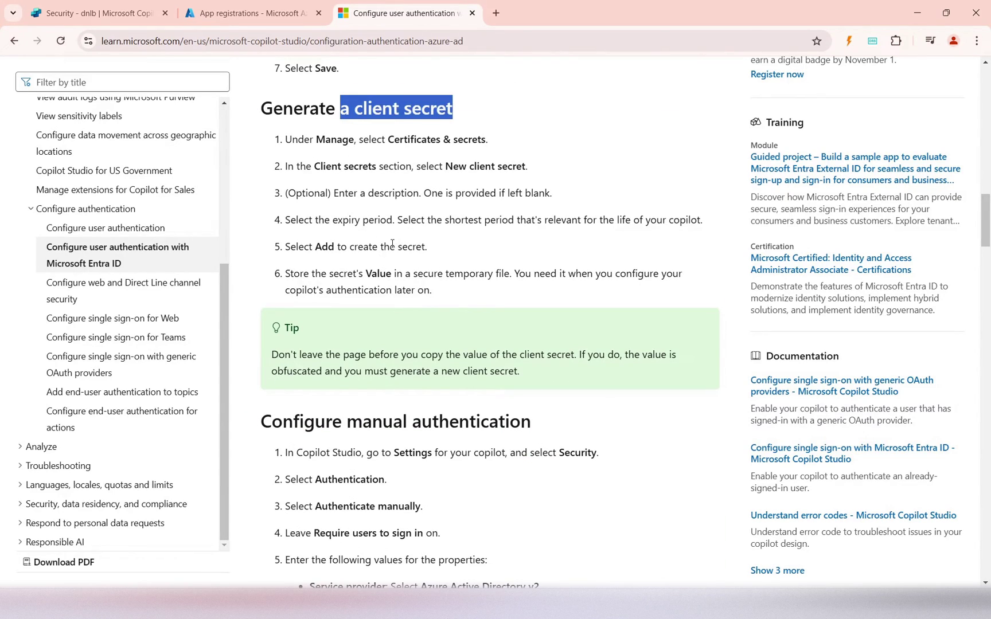
scroll(392, 244, "down", 6)
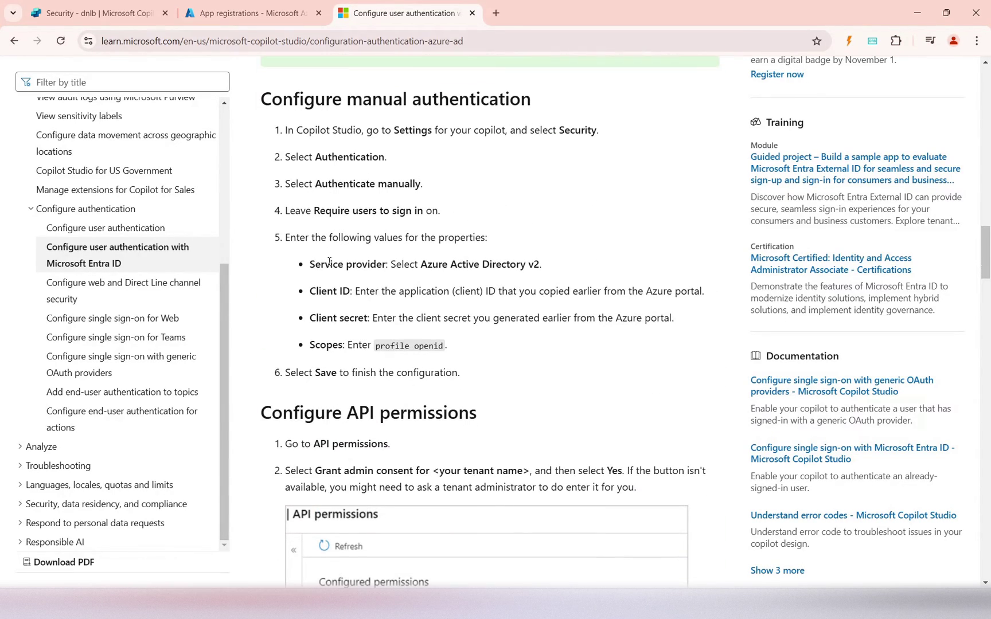
scroll(339, 319, "down", 10)
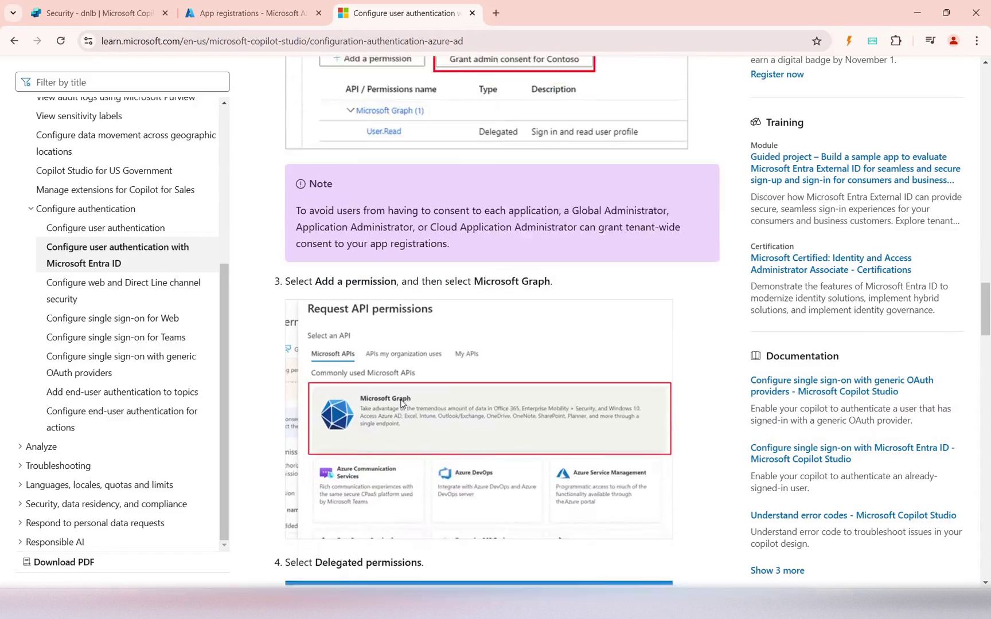
scroll(400, 400, "up", 17)
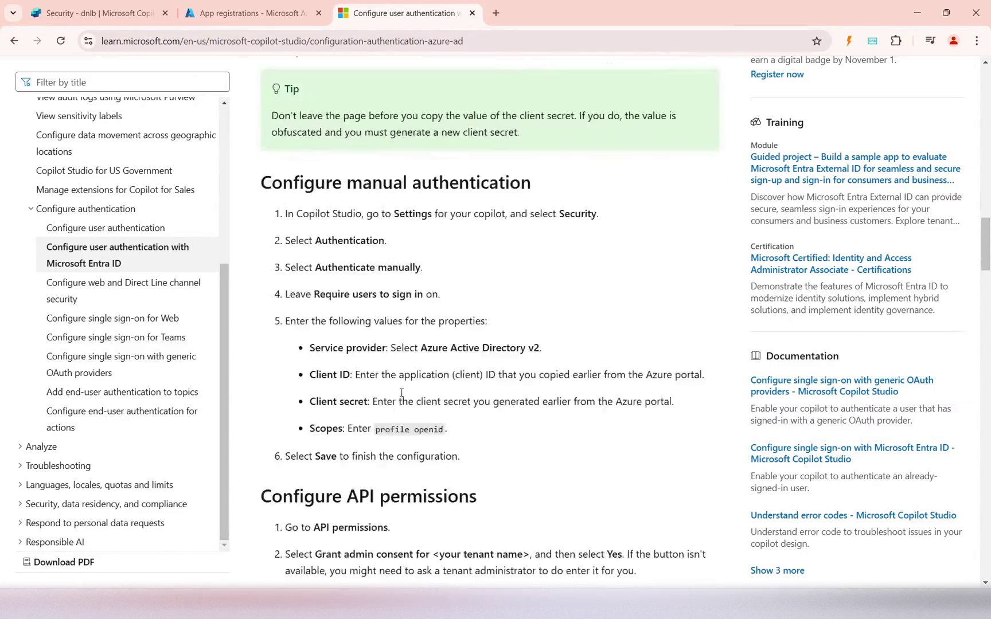
scroll(401, 393, "up", 4)
left_click(120, 6)
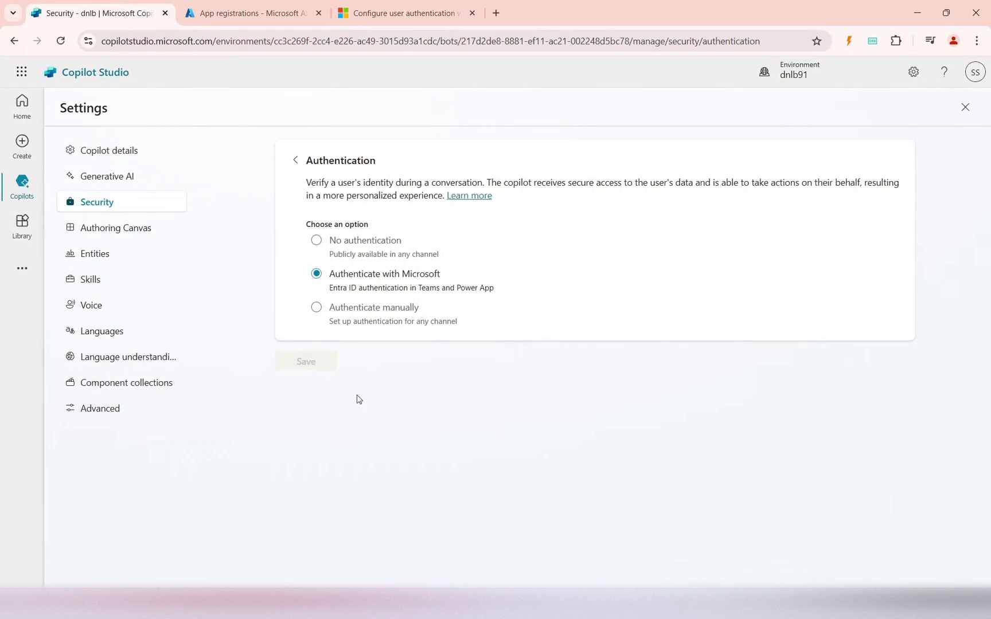
Step: In the Azure portal, register a new single-tenant application named COPILOTDNLBAPPAUTH
left_click(252, 13)
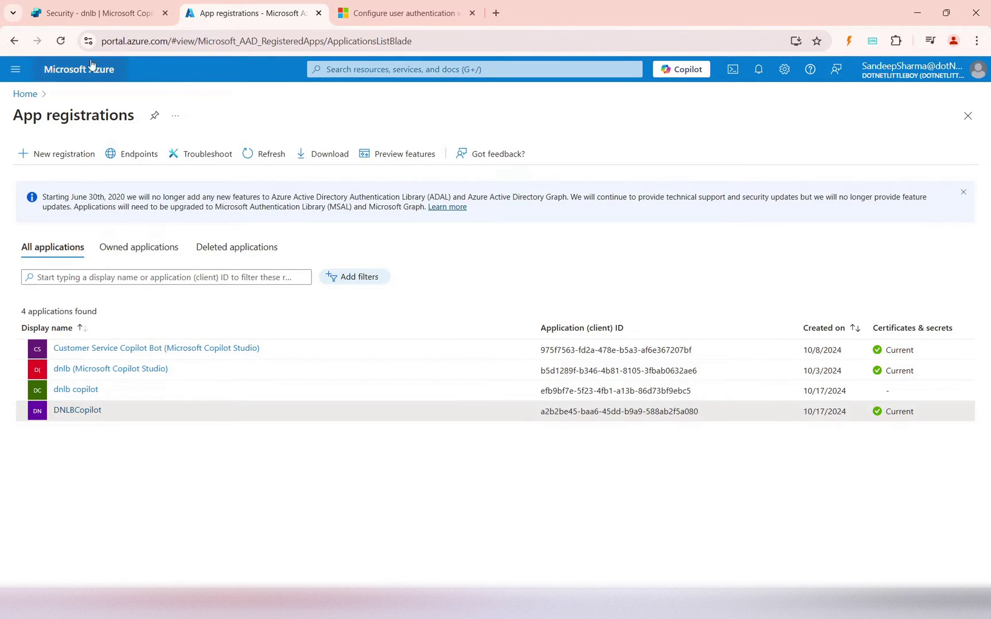
left_click(62, 154)
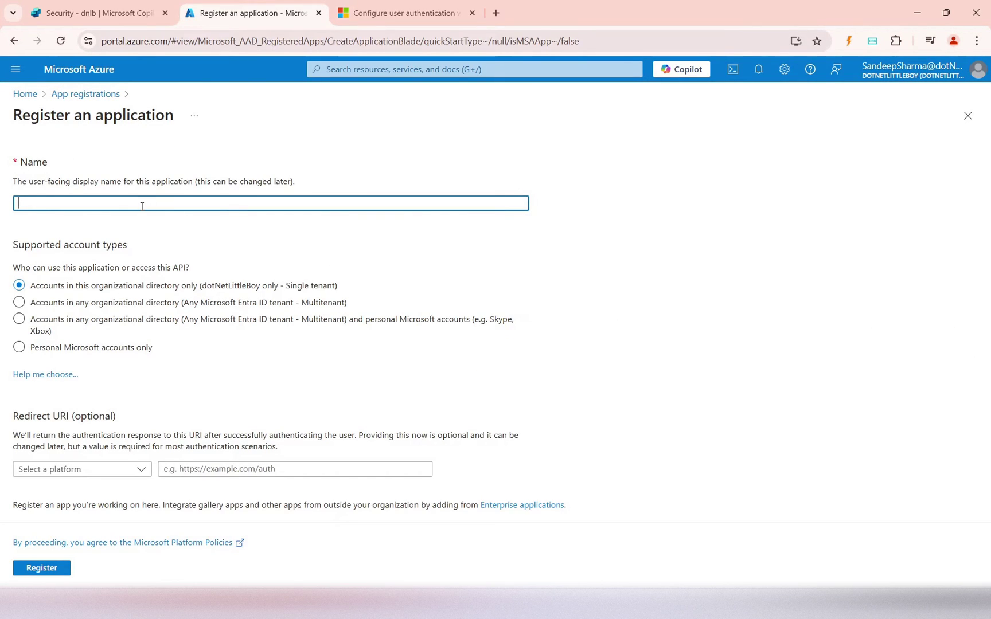
type("CPO")
type("ILOTDNLB")
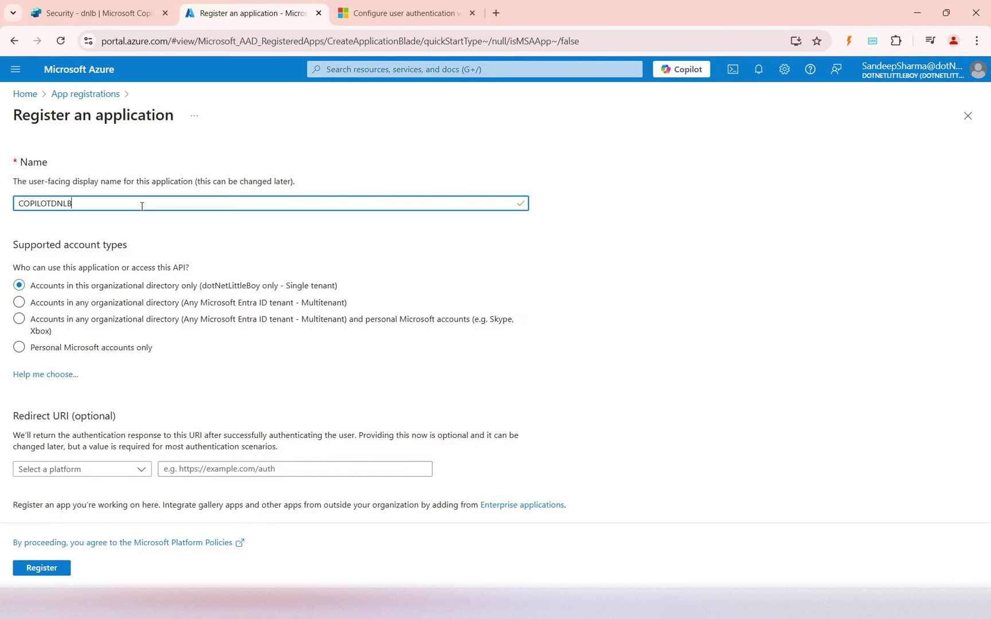
type("APPAUTH")
left_click(341, 164)
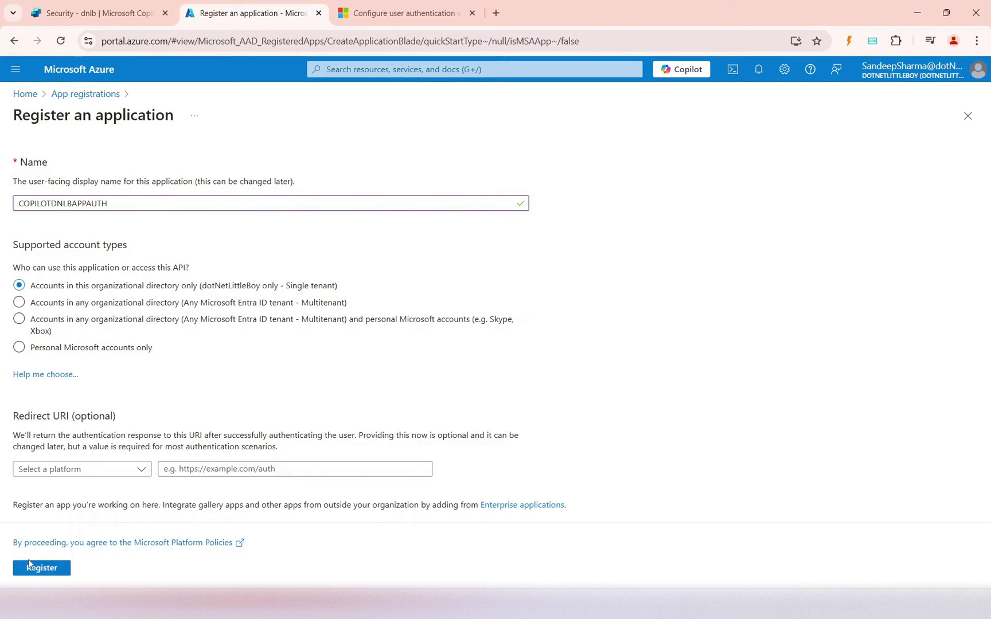
left_click(38, 569)
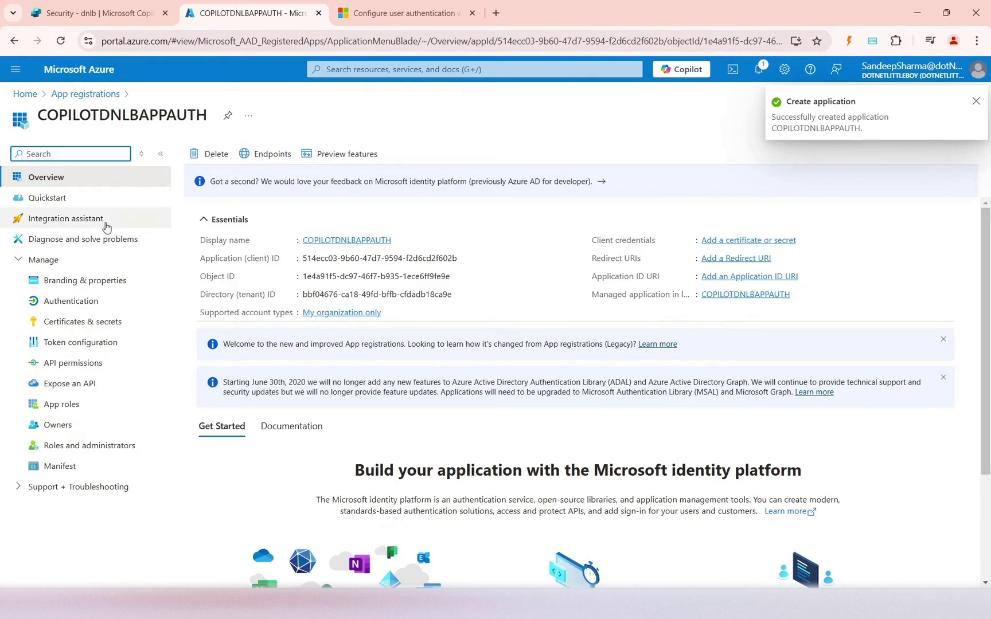
left_click(401, 12)
scroll(442, 269, "up", 4)
scroll(422, 257, "up", 8)
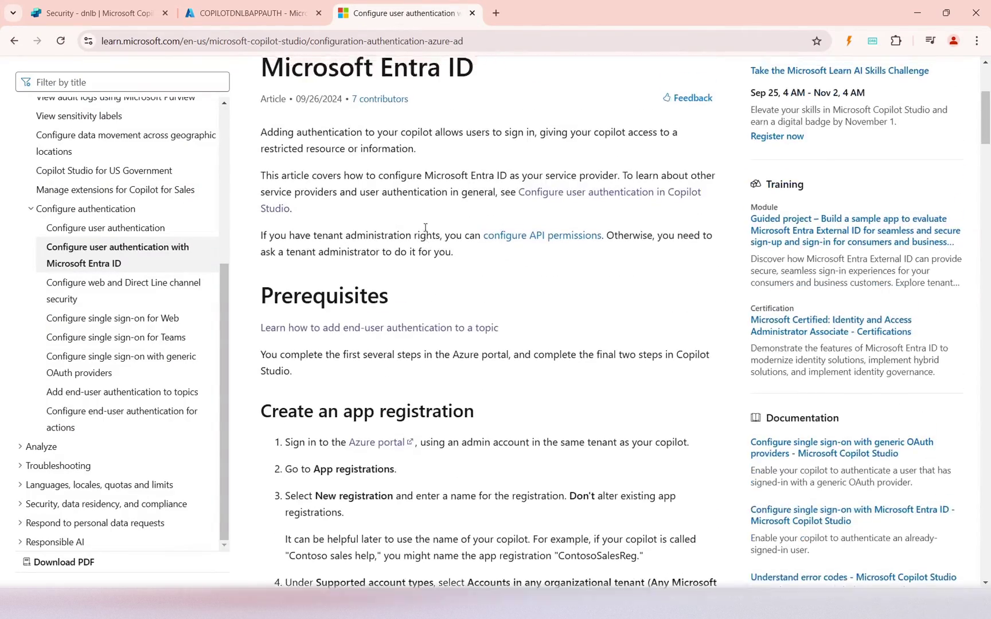
scroll(376, 325, "down", 3)
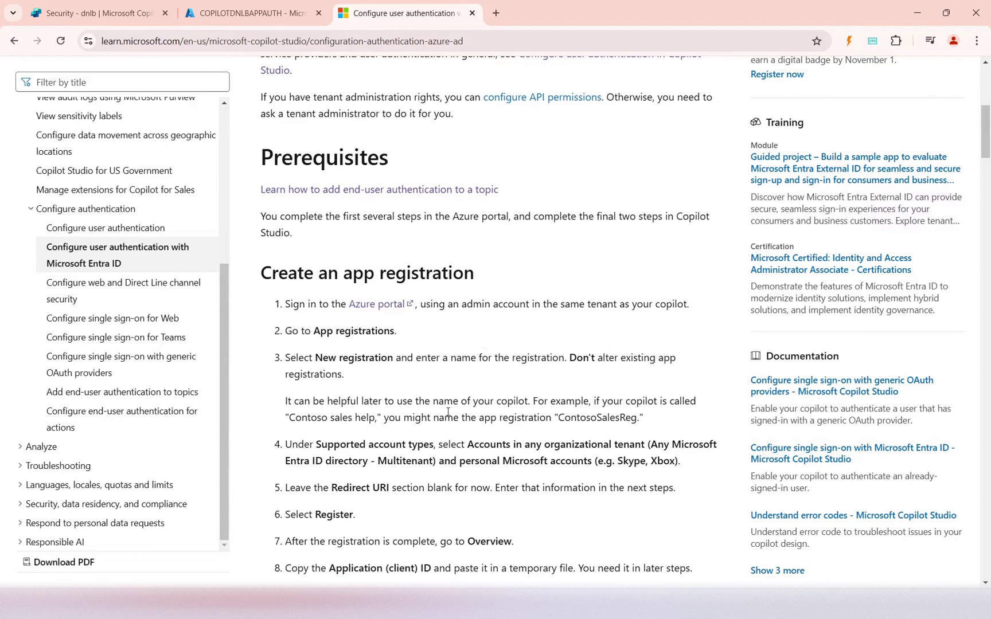
scroll(459, 344, "down", 3)
scroll(447, 334, "down", 1)
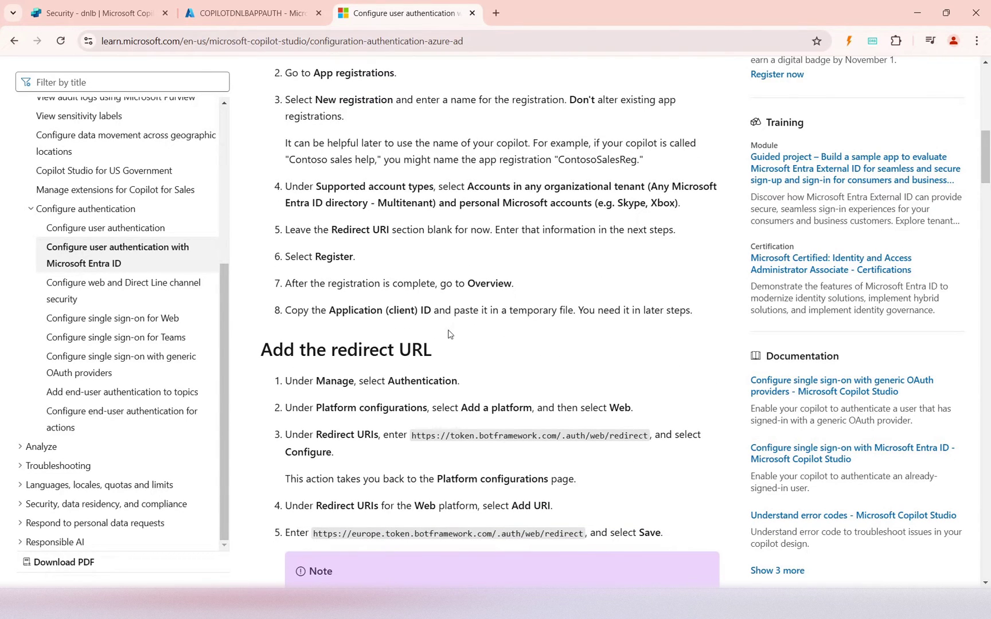
left_click_drag(328, 230, 649, 244)
key("ctrl+c")
left_click(434, 333)
scroll(431, 331, "down", 3)
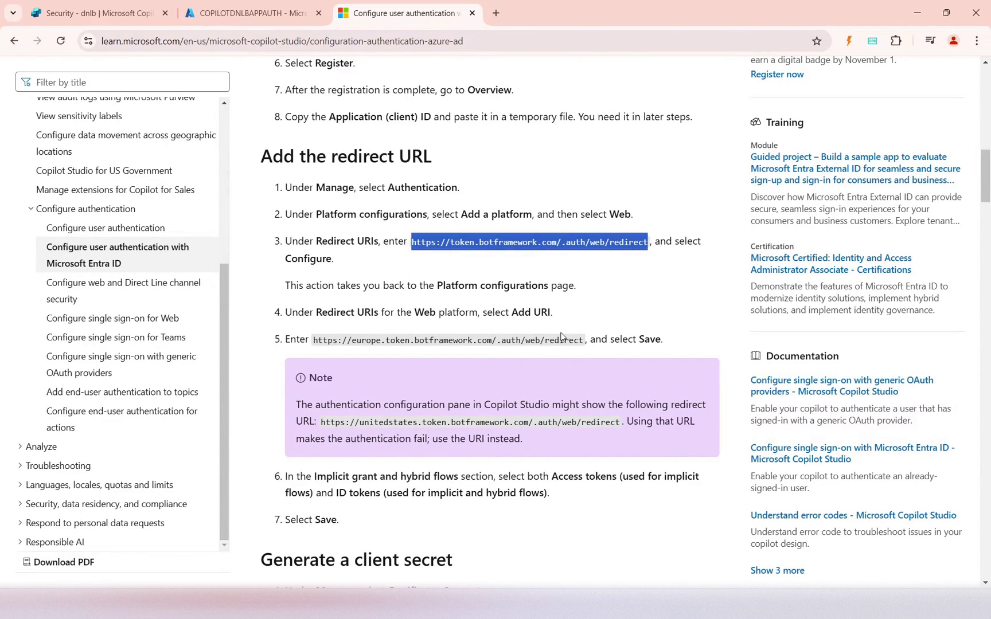
left_click_drag(330, 214, 409, 190)
left_click_drag(336, 213, 426, 215)
left_click(252, 13)
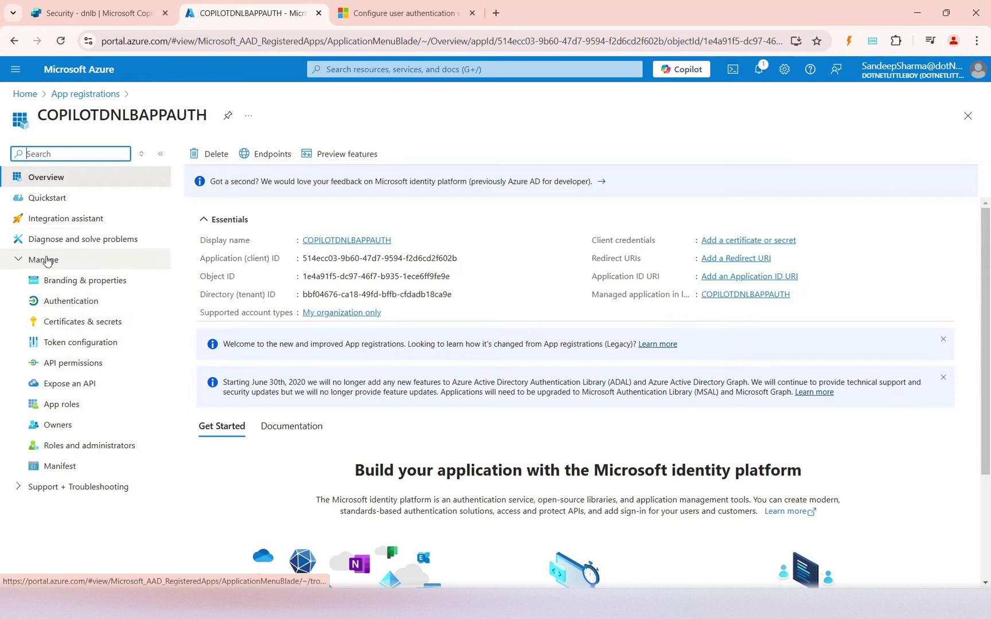
left_click(65, 302)
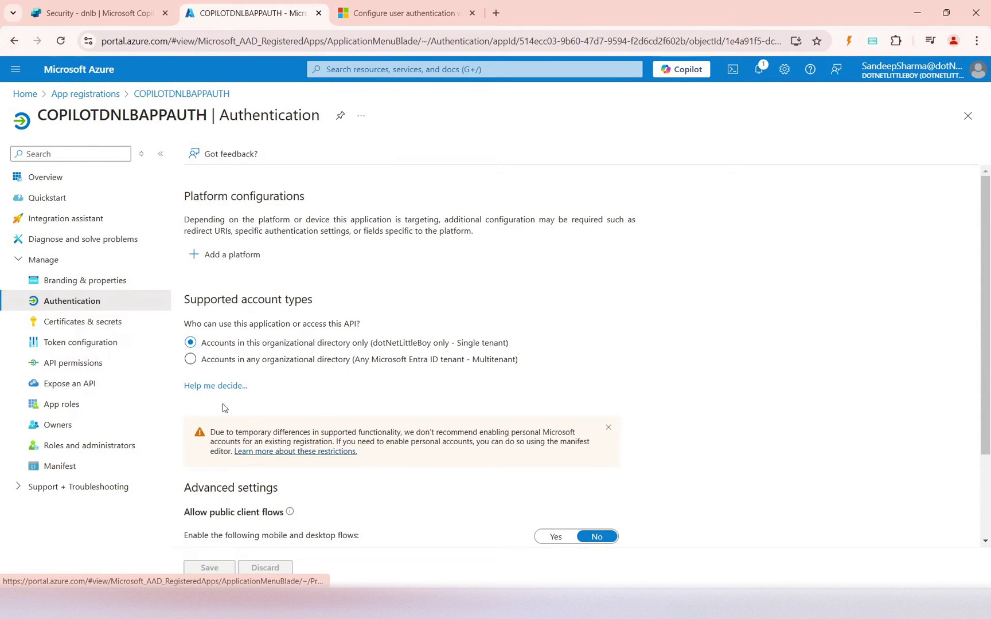
left_click(237, 262)
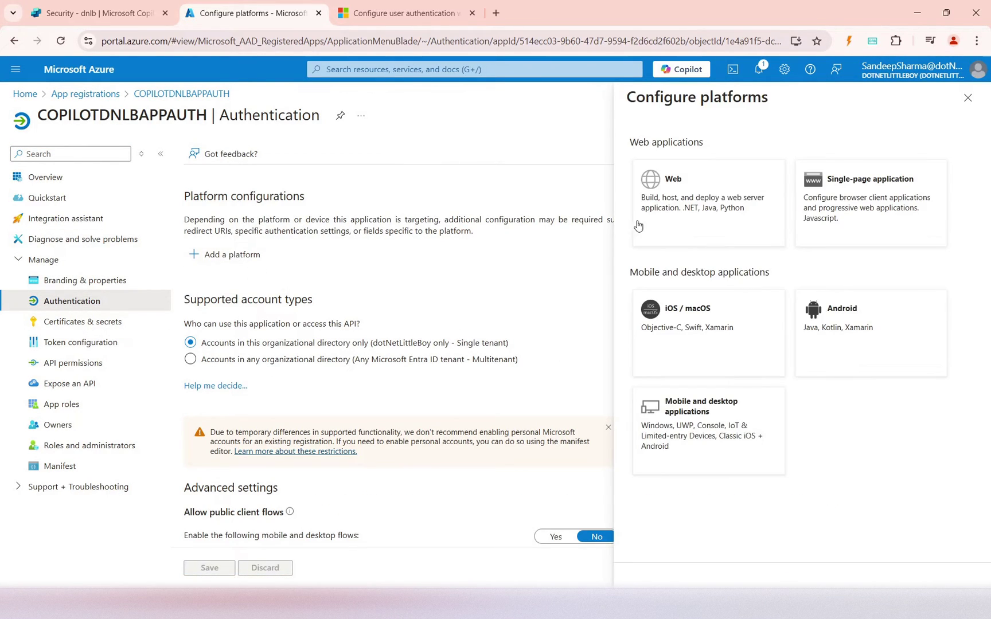
left_click(711, 185)
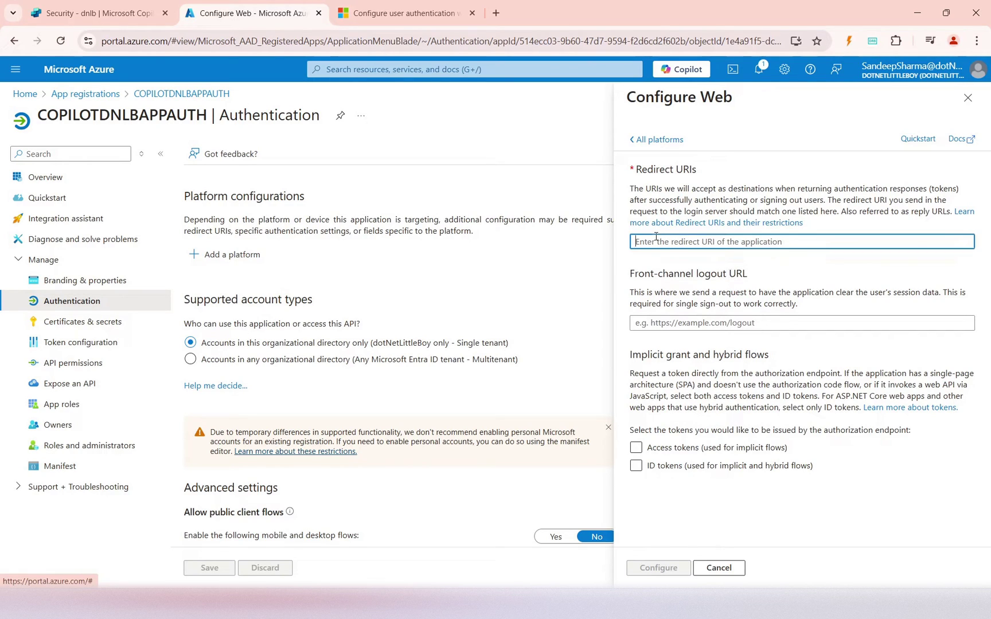
key("ctrl+v")
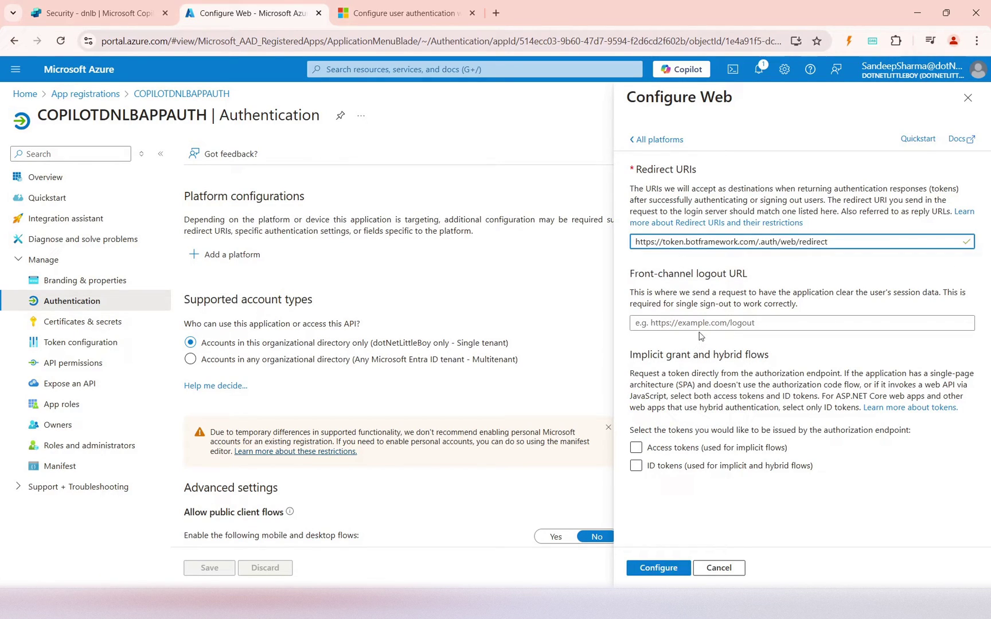
key("Return")
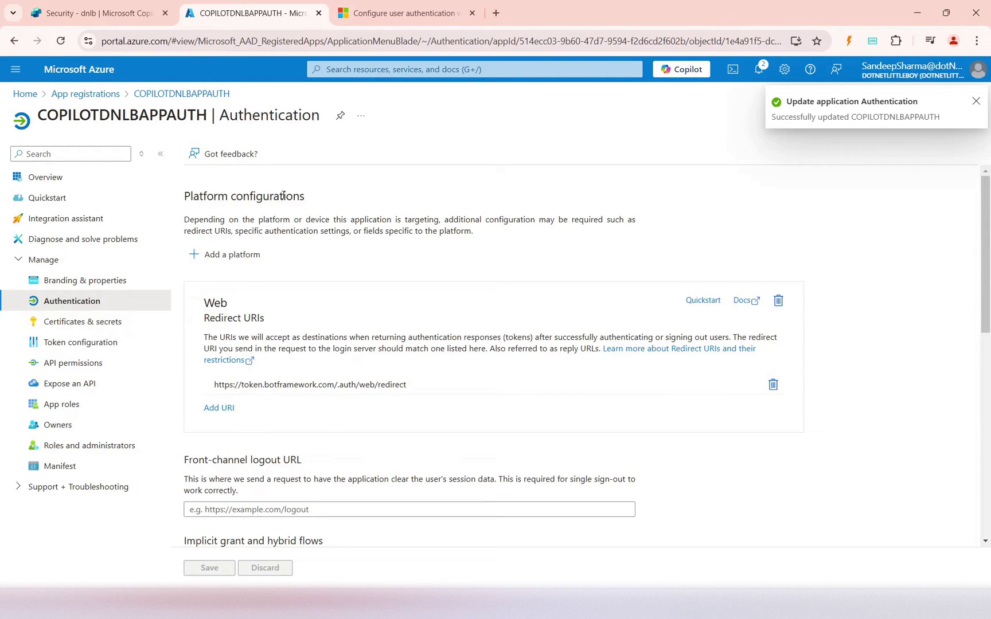
left_click(381, 13)
left_click(466, 238)
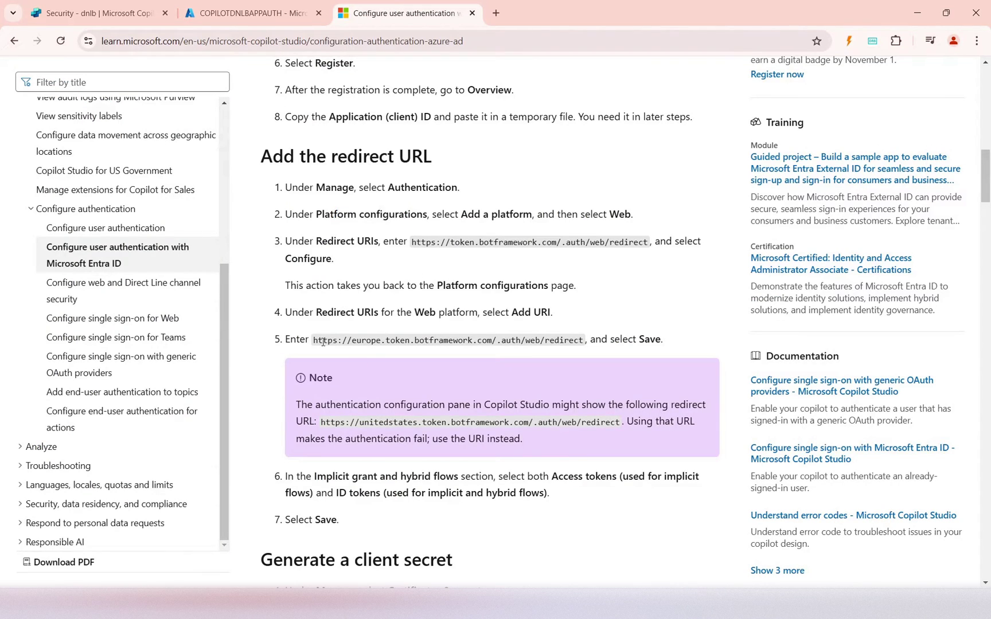
left_click_drag(314, 343, 585, 342)
key("ctrl+c")
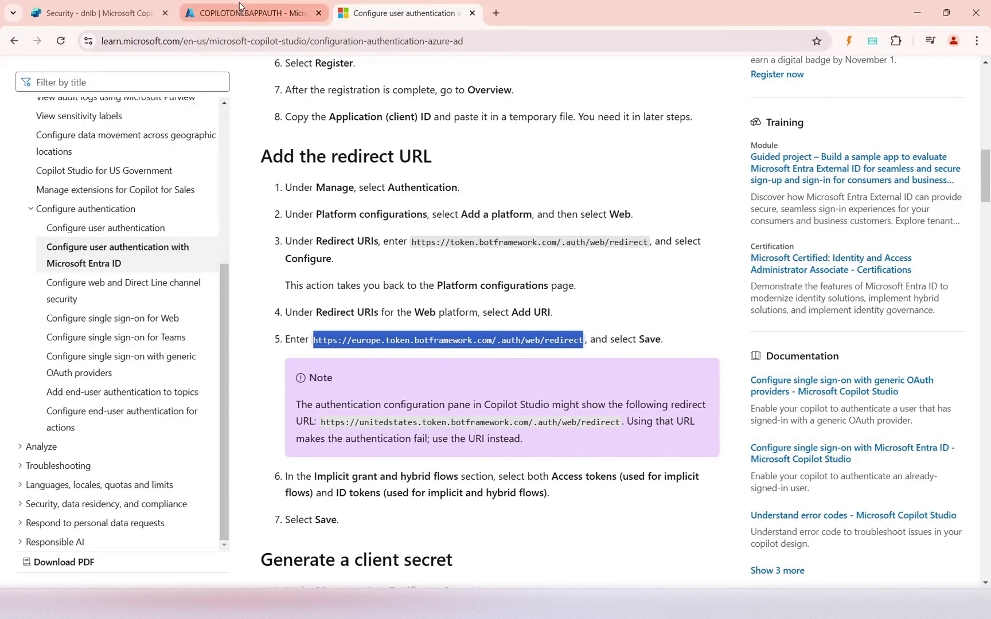
left_click(253, 13)
left_click(228, 408)
left_click(276, 404)
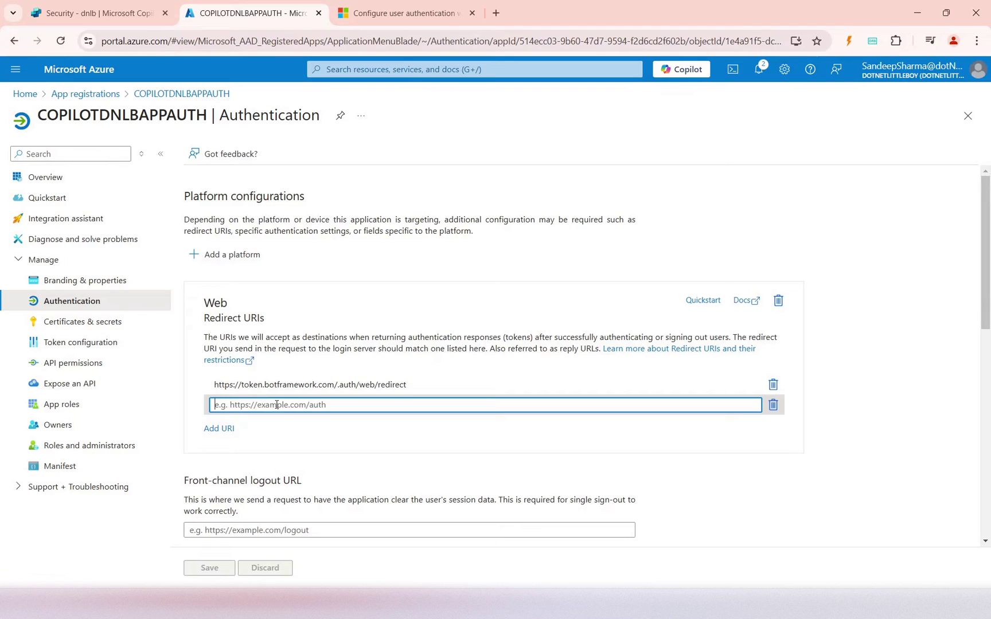
key("ctrl+v")
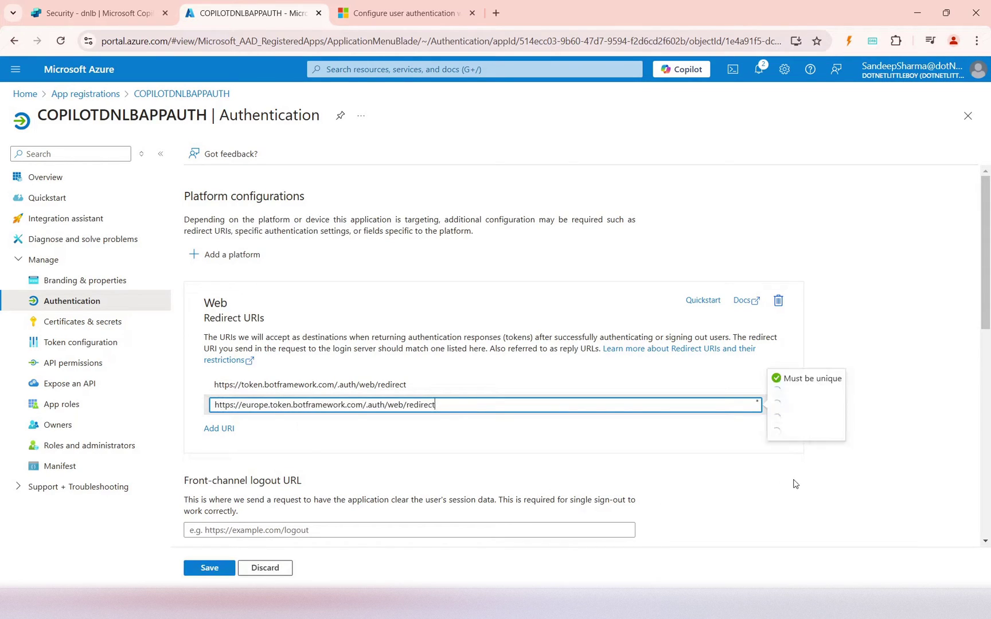
Step: Enable both access tokens and ID tokens for the implicit grant and hybrid flows
scroll(368, 479, "down", 2)
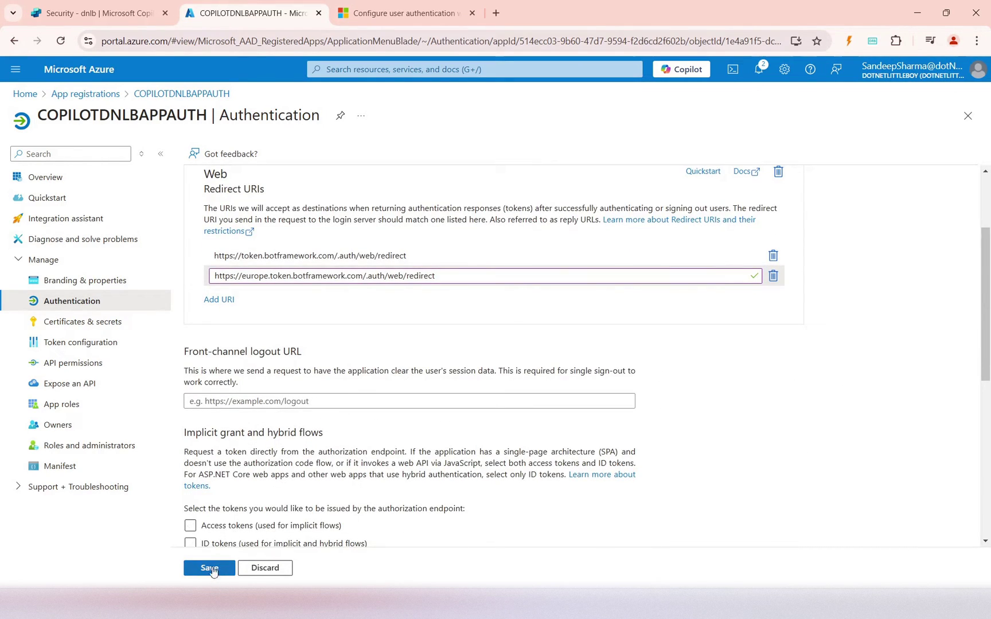
scroll(197, 493, "down", 2)
left_click(190, 415)
left_click(190, 396)
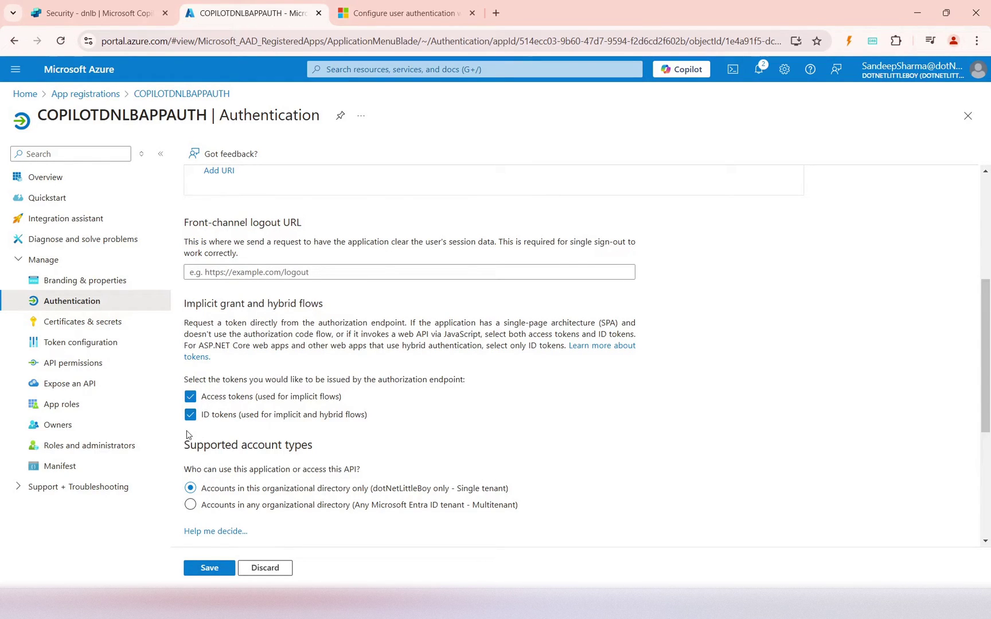
Step: Save the app registration's authentication settings and look over the supported account types and advanced settings
left_click(212, 568)
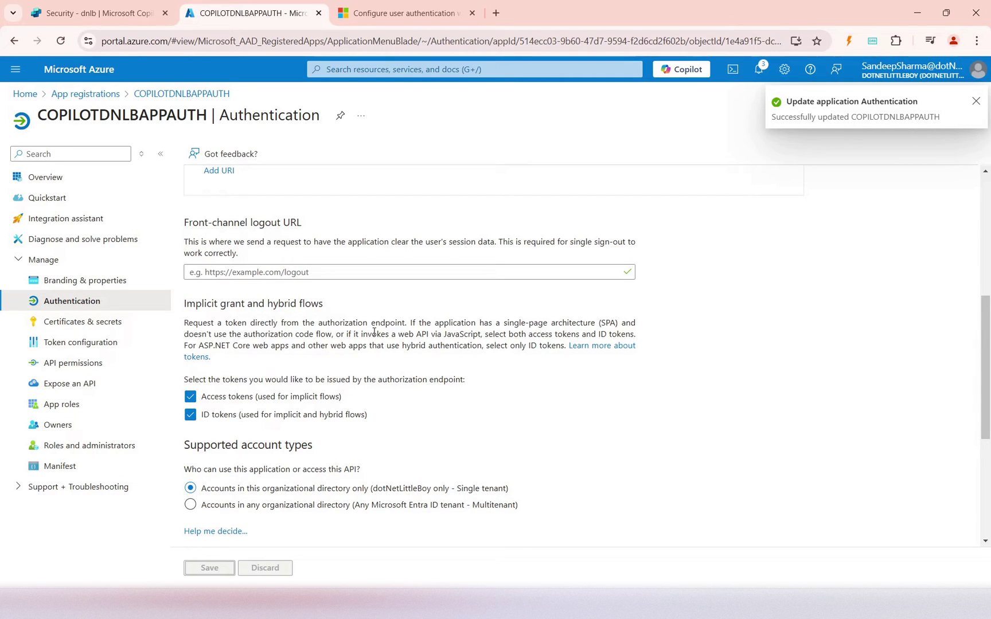
scroll(343, 312, "down", 3)
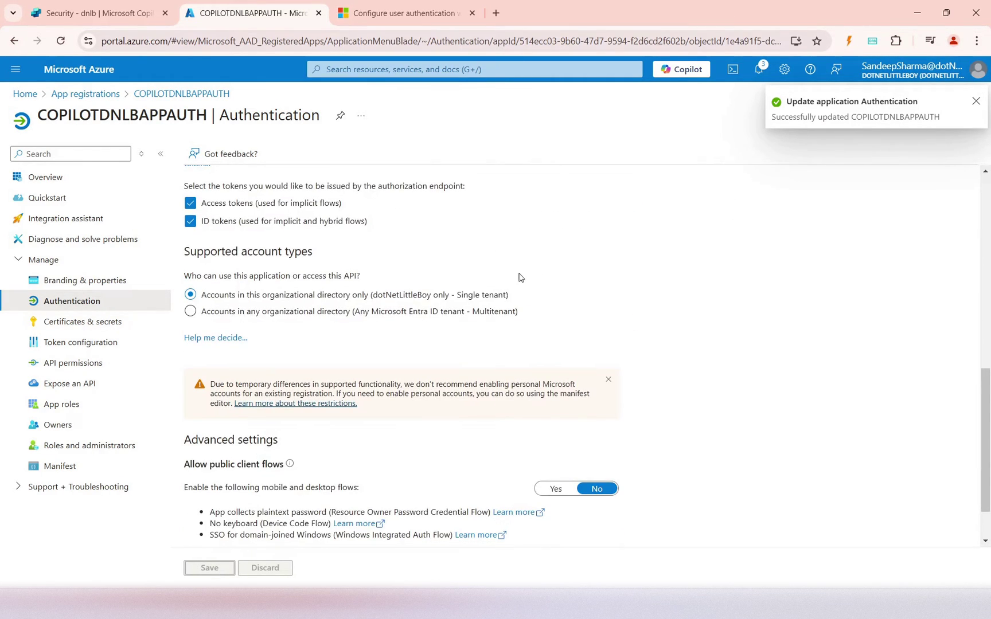
scroll(524, 277, "up", 3)
Step: Review the instructions for generating a client secret in the Microsoft Learn article
left_click(404, 14)
scroll(390, 299, "down", 3)
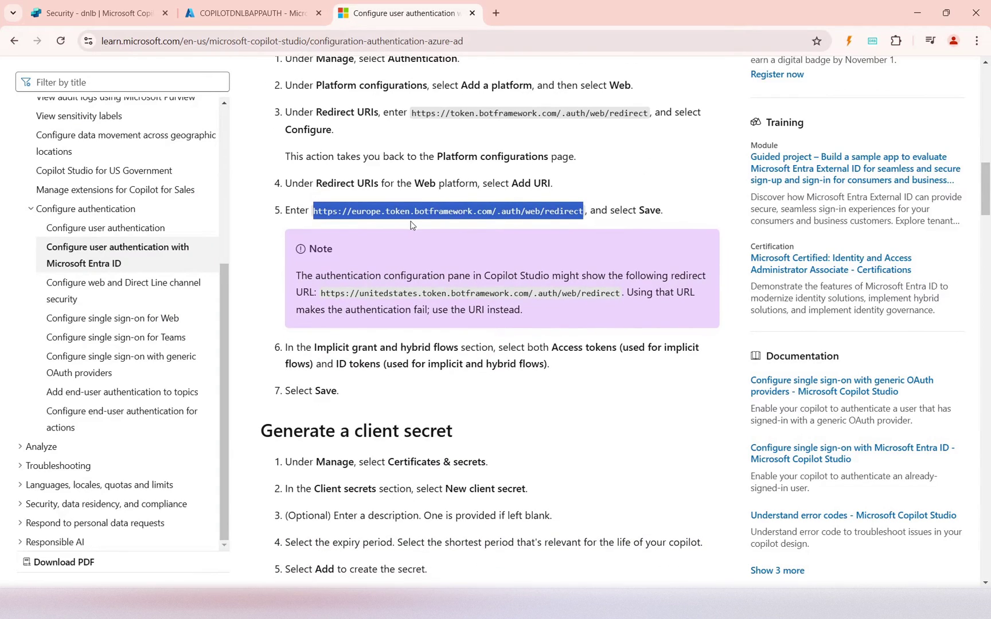
scroll(390, 300, "down", 3)
left_click_drag(302, 227, 436, 238)
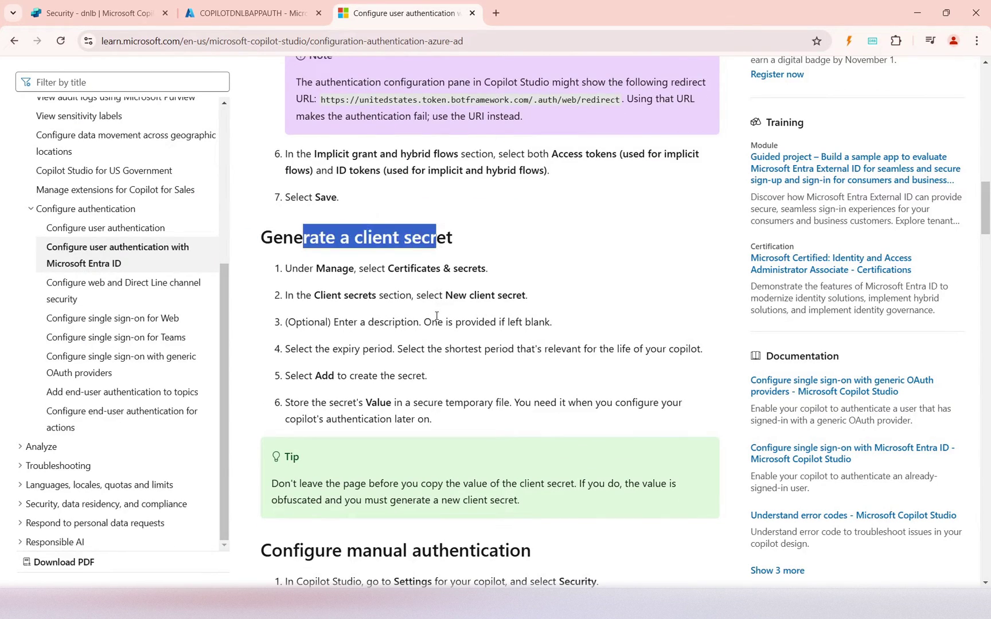
scroll(434, 313, "up", 1)
left_click(427, 360)
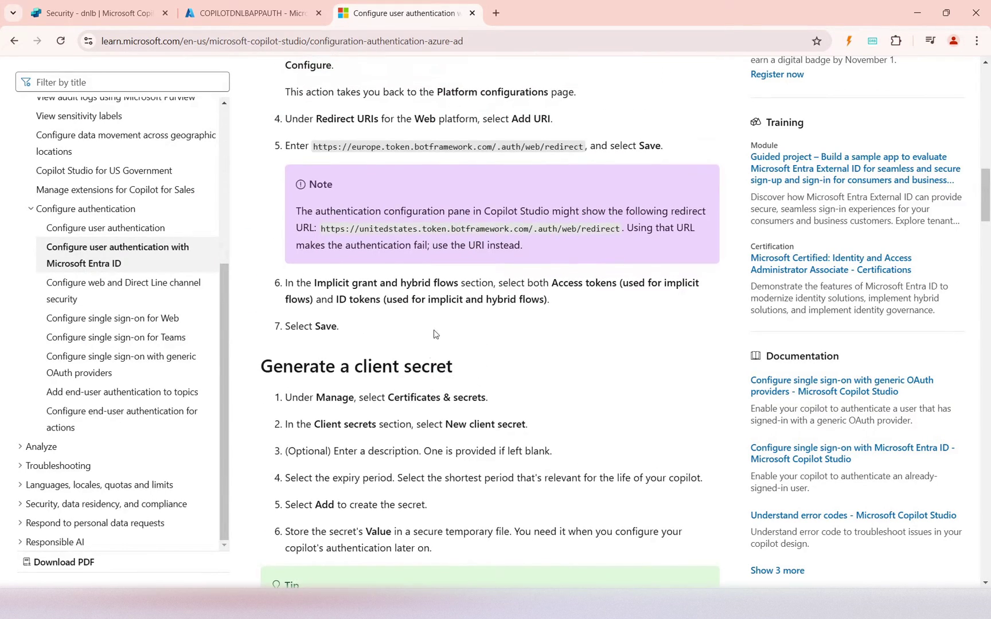
Step: Create a client secret for the Azure app registration with description DNLB and the recommended expiry of 180 days (6 months)
left_click(251, 13)
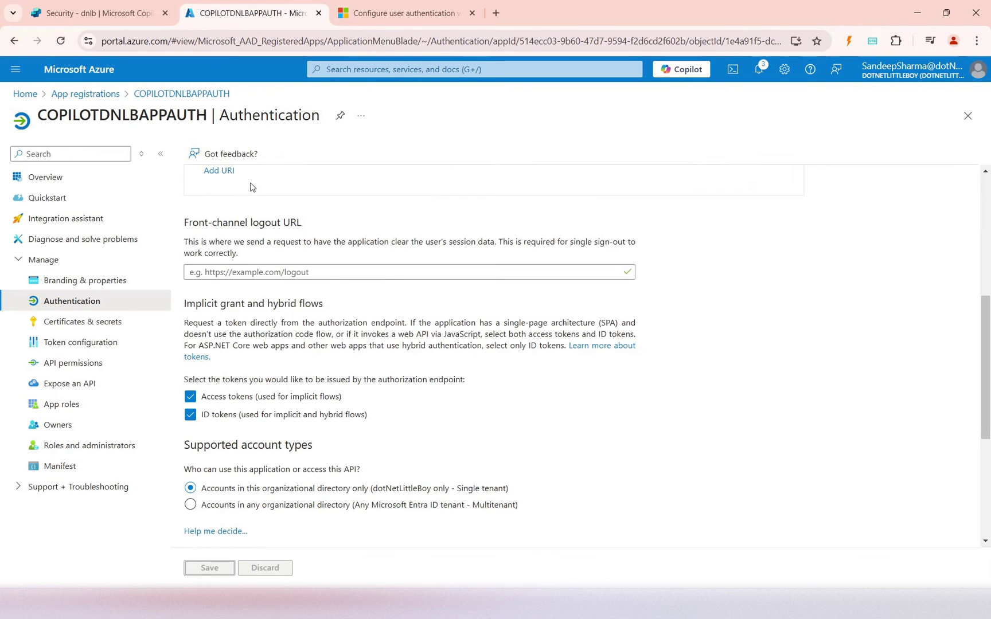
left_click(91, 325)
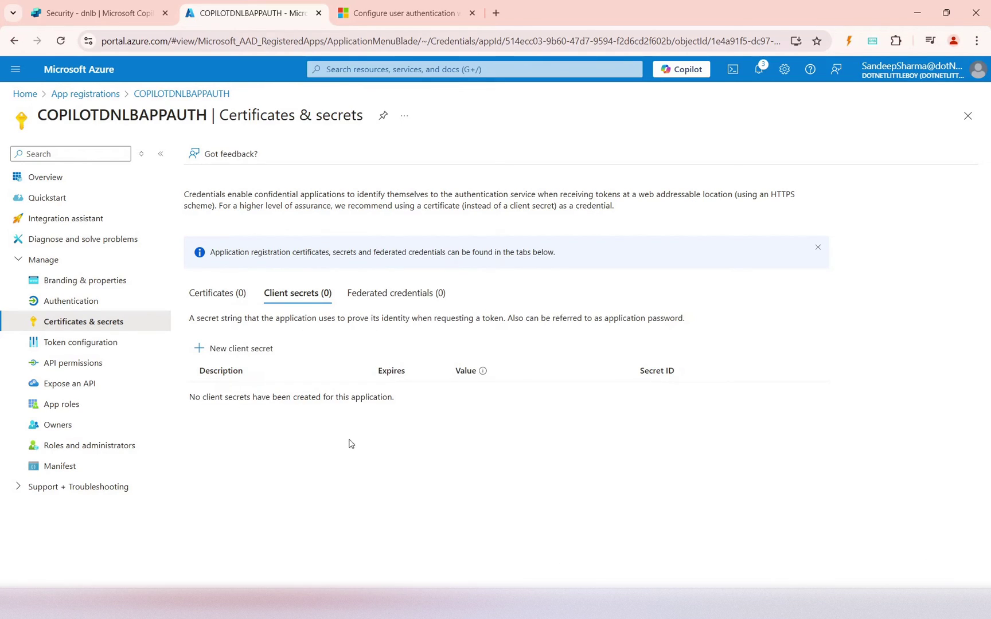
left_click(243, 345)
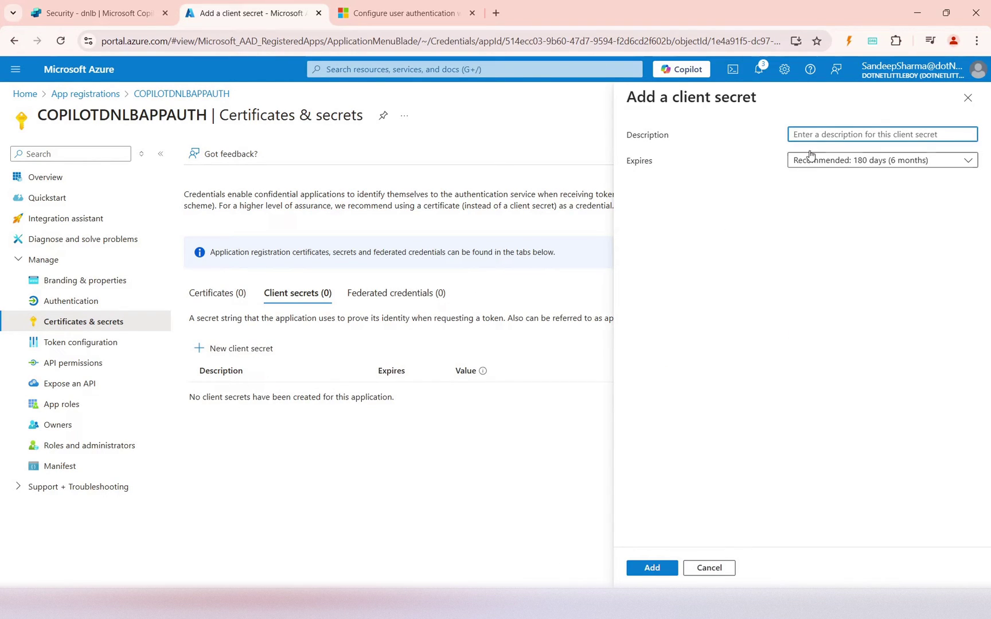
type("DNLB")
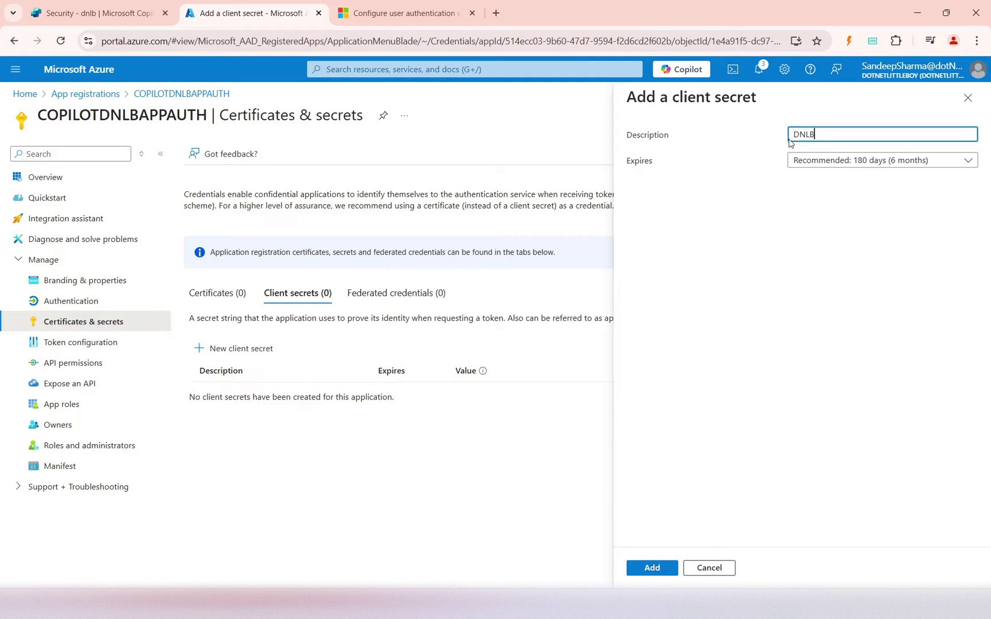
left_click(819, 160)
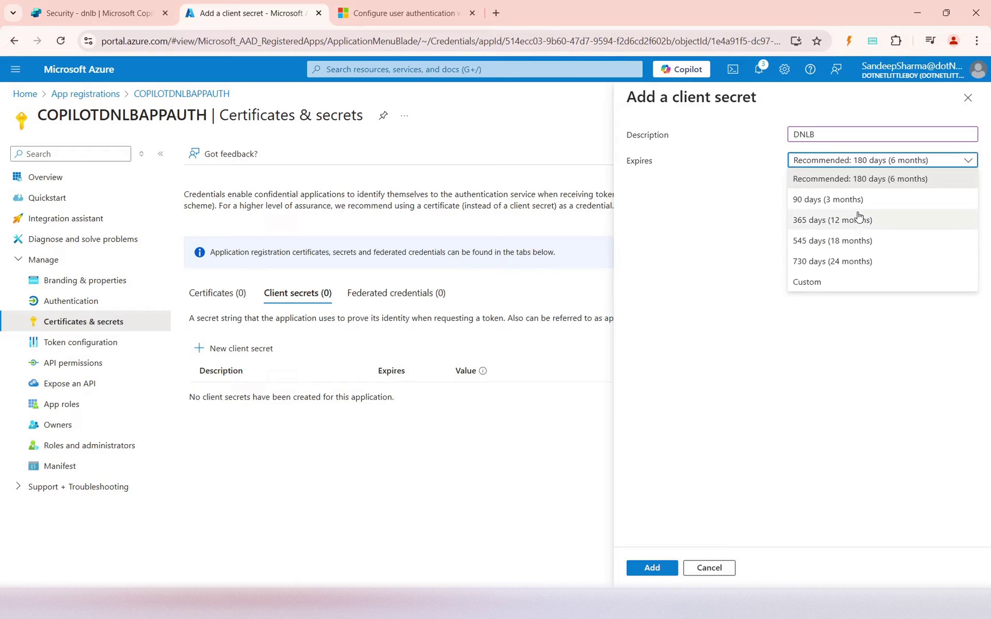
left_click(856, 182)
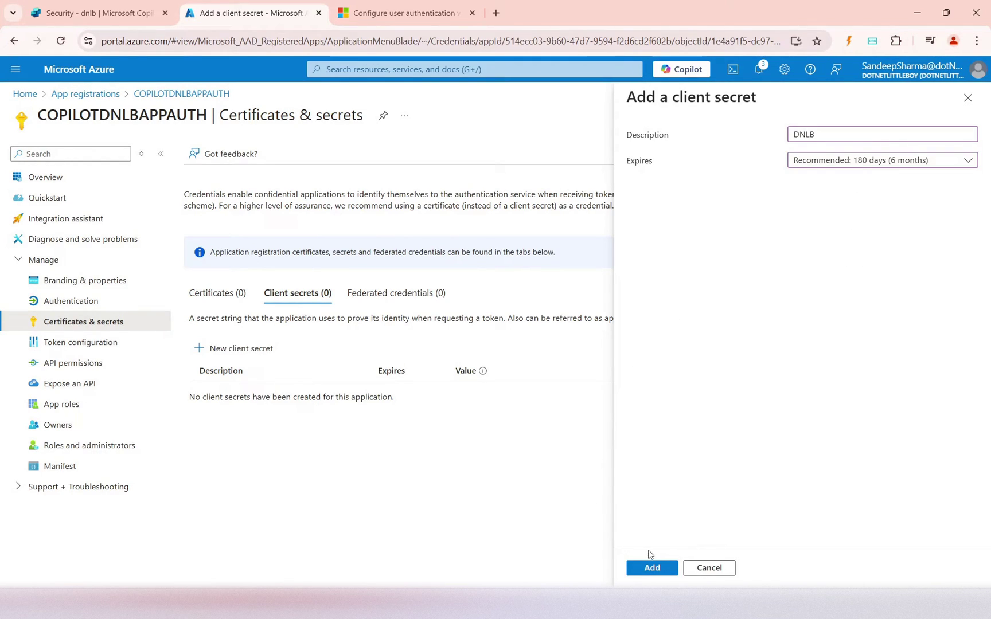
left_click(652, 568)
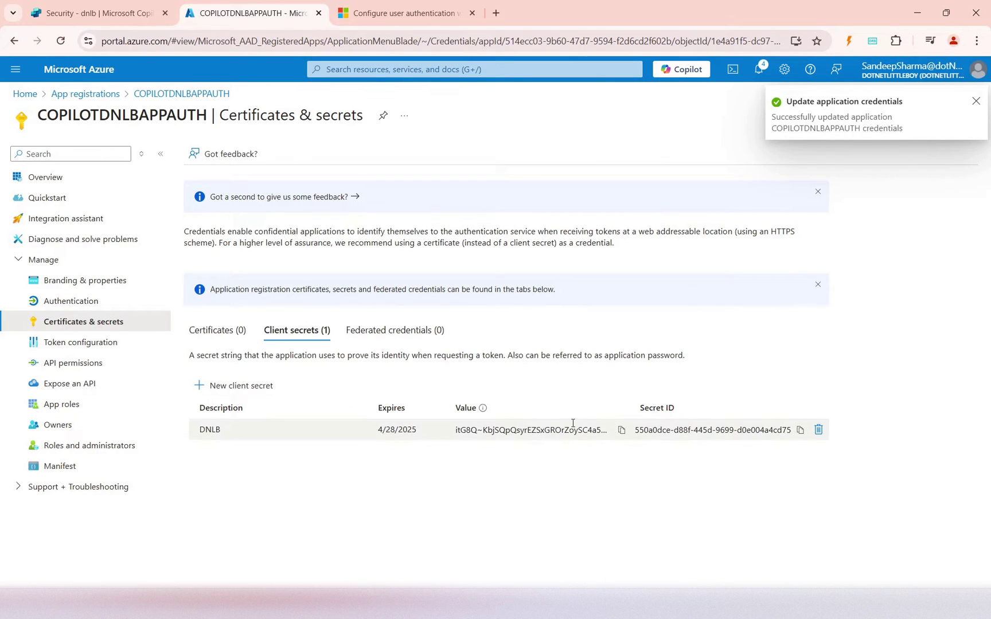
Step: Copy the DNLB client secret's value and paste it into the empty Notepad document
left_click(621, 430)
left_click(277, 602)
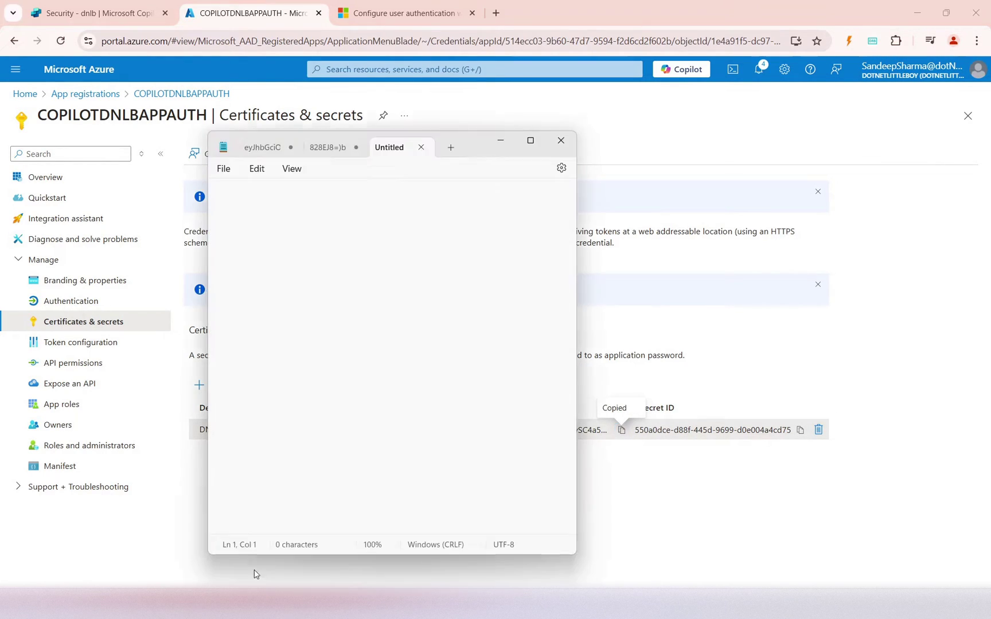
key("ctrl+v")
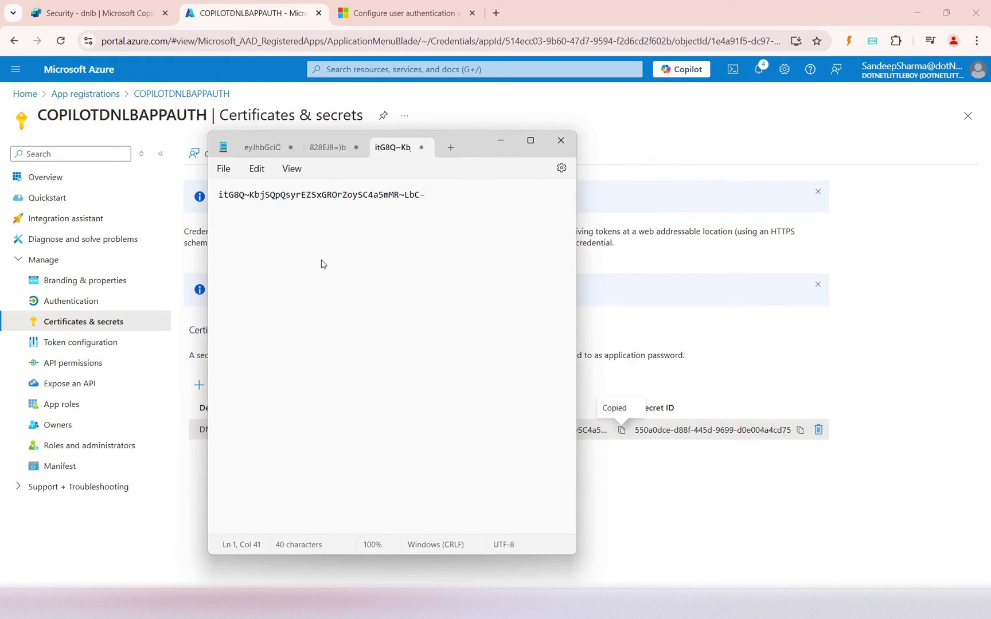
left_click(744, 514)
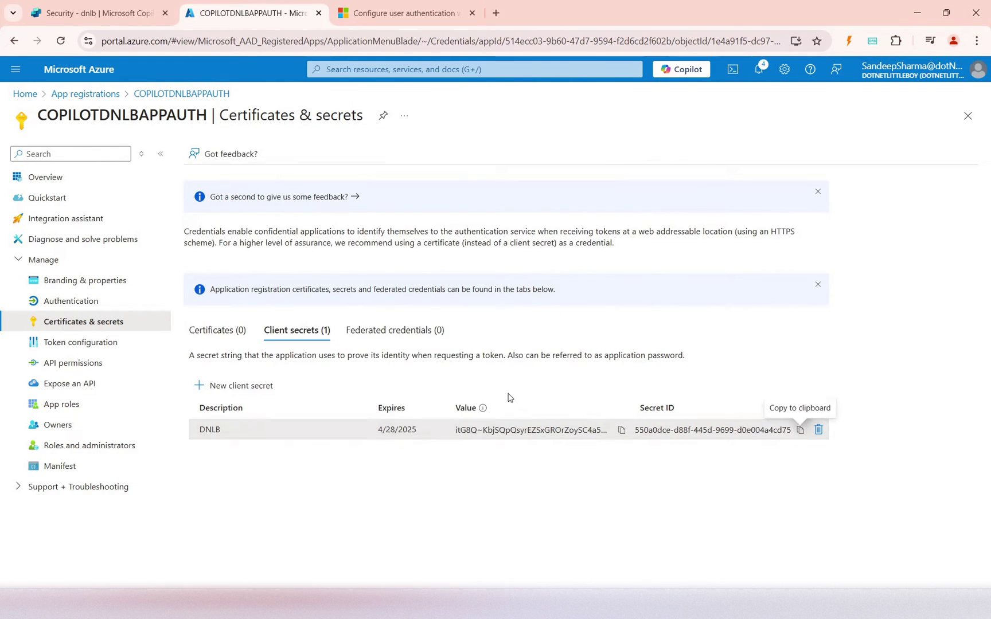
Step: Copy the application (client) ID from the app registration's overview and paste it below the client secret in Notepad
left_click(75, 188)
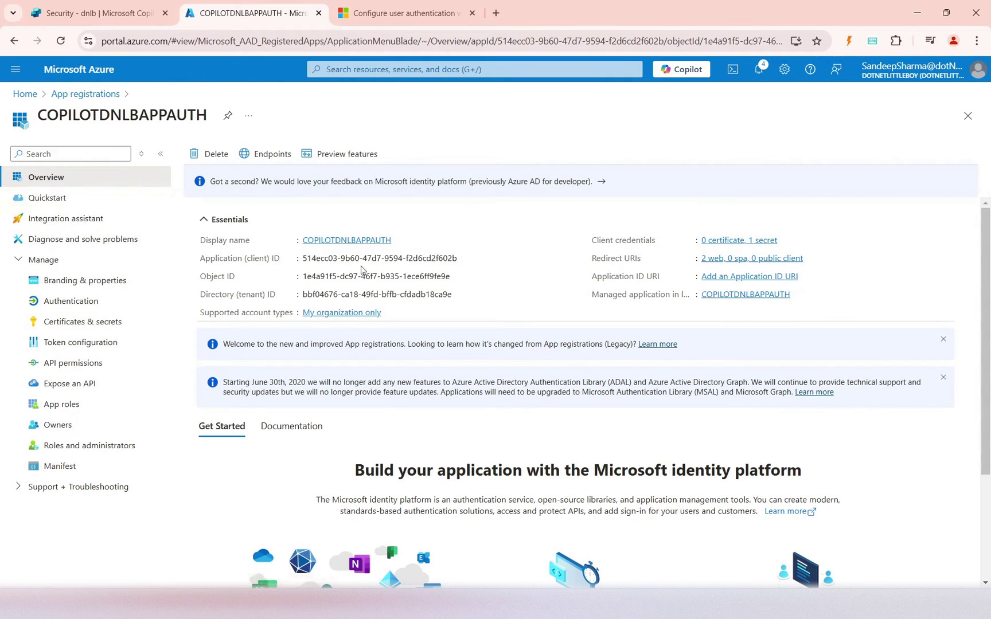
left_click(464, 258)
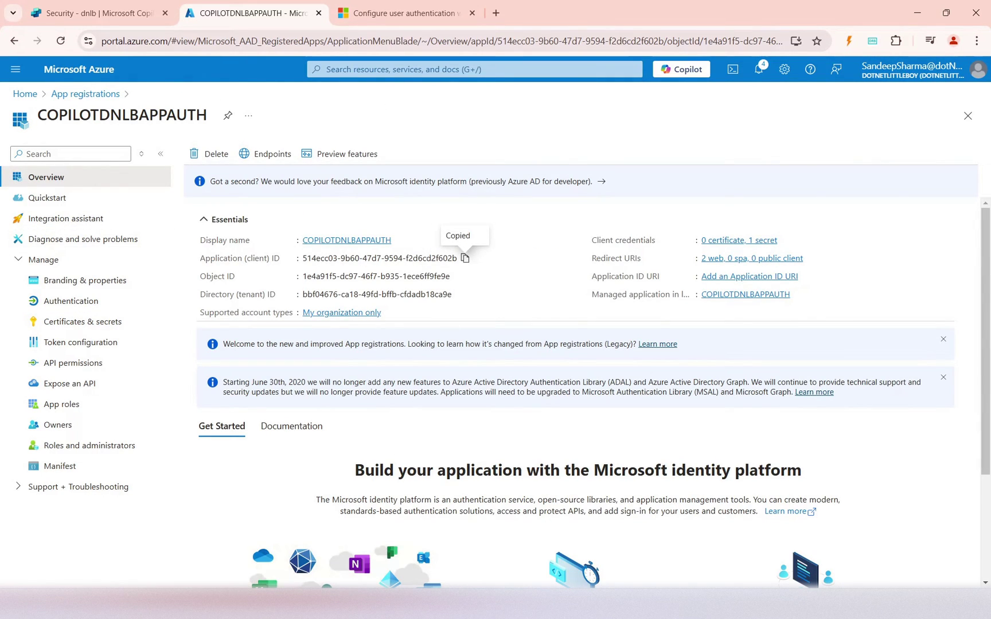
key("alt+Tab")
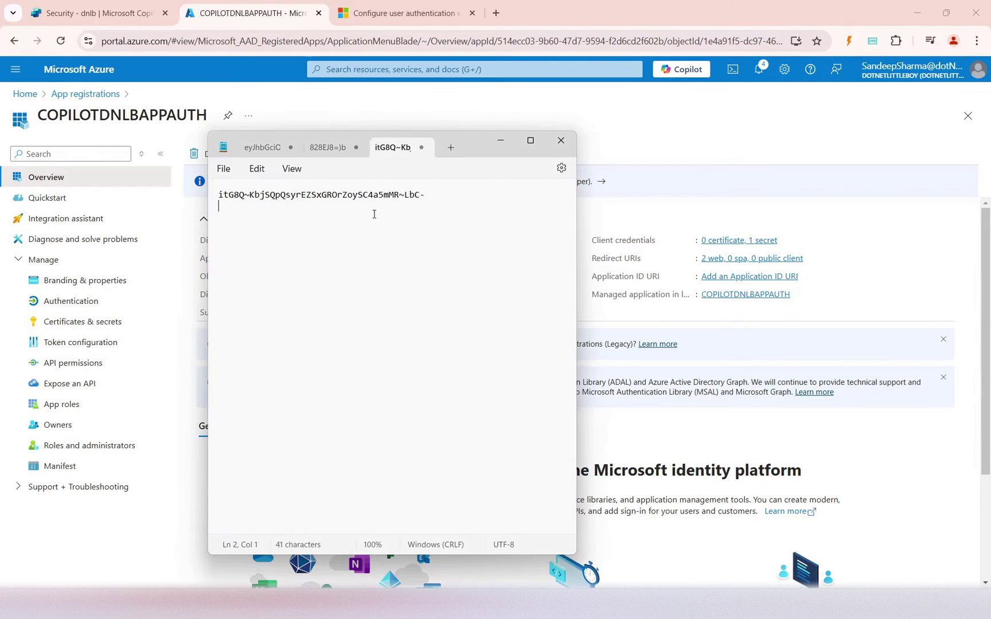
key("ctrl+v")
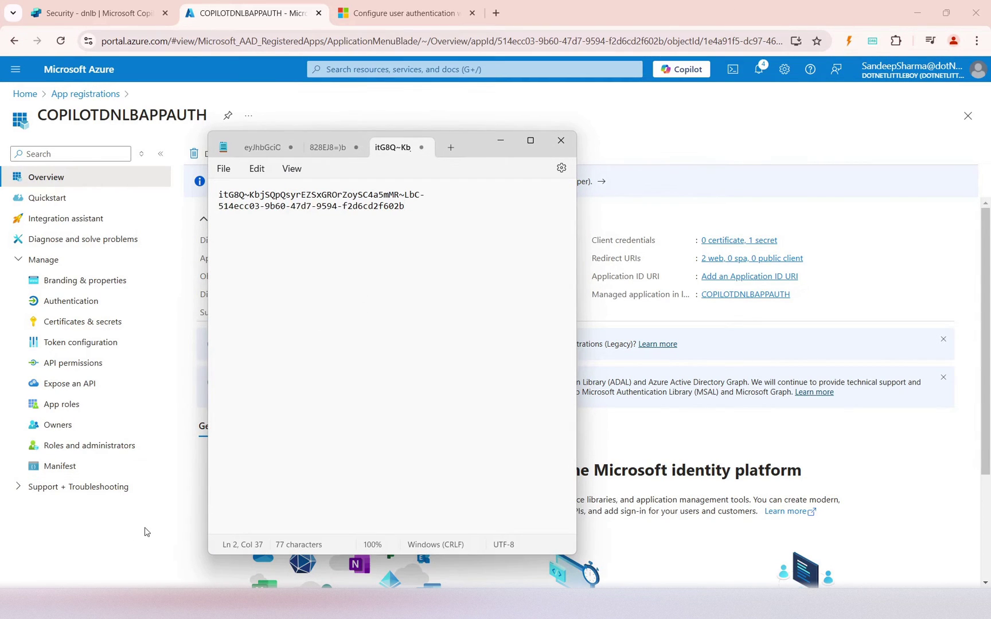
Step: Read the manual authentication and API permissions sections of the Microsoft Learn article, including the required scopes and the admin consent instruction
left_click(401, 13)
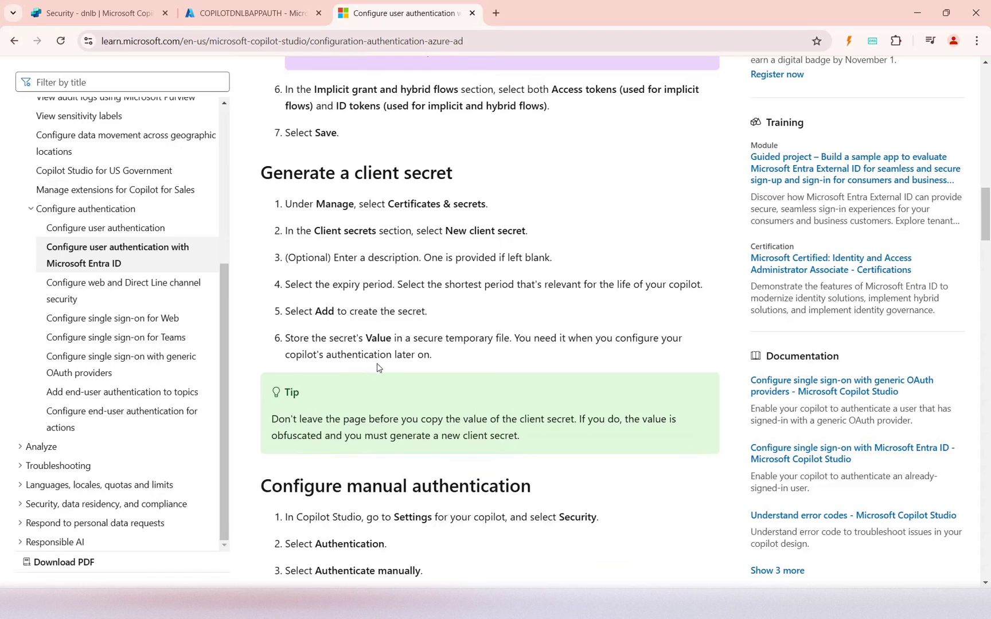
scroll(377, 367, "down", 3)
left_click_drag(287, 294, 531, 293)
scroll(361, 236, "down", 2)
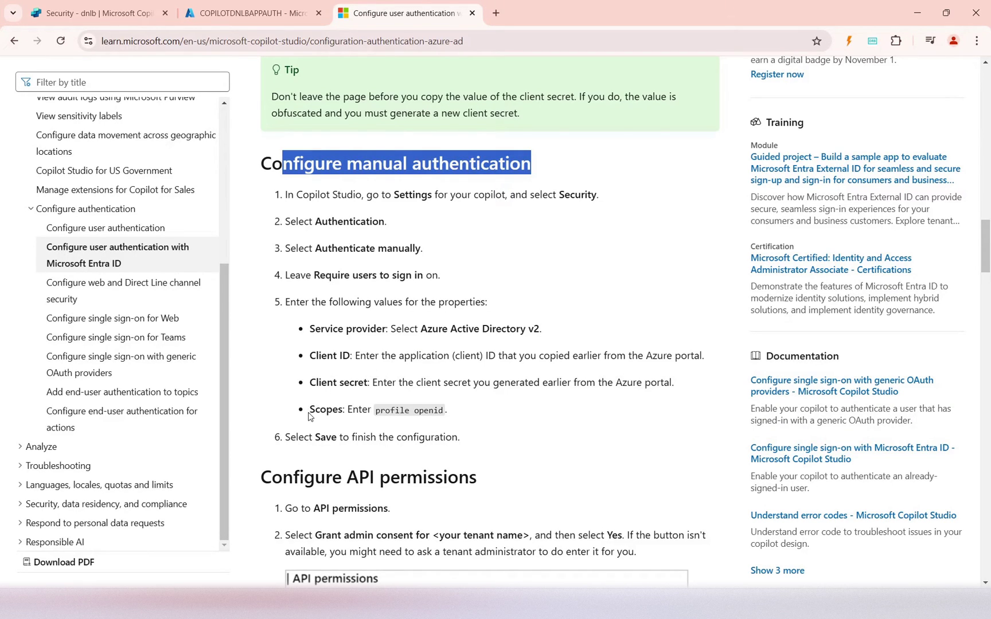
left_click_drag(309, 416, 409, 410)
scroll(457, 404, "down", 3)
scroll(457, 404, "up", 2)
scroll(457, 403, "down", 4)
scroll(457, 404, "down", 3)
scroll(457, 404, "up", 5)
left_click(316, 276)
left_click_drag(316, 276, 429, 280)
left_click_drag(331, 341, 383, 338)
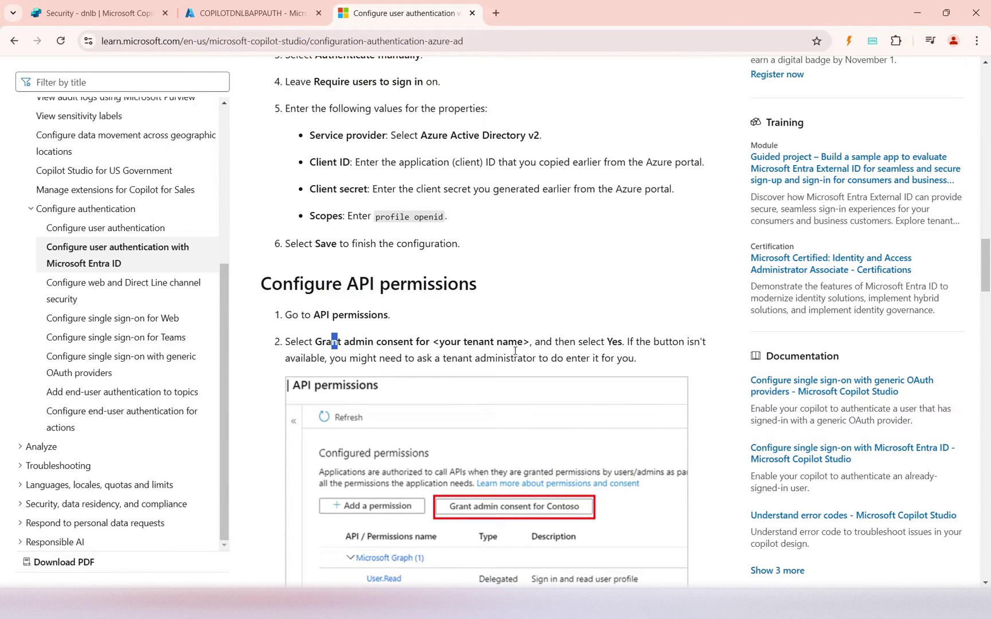
Step: Request delegated Microsoft Graph permissions for the Azure app registration and select openid and profile
left_click(259, 14)
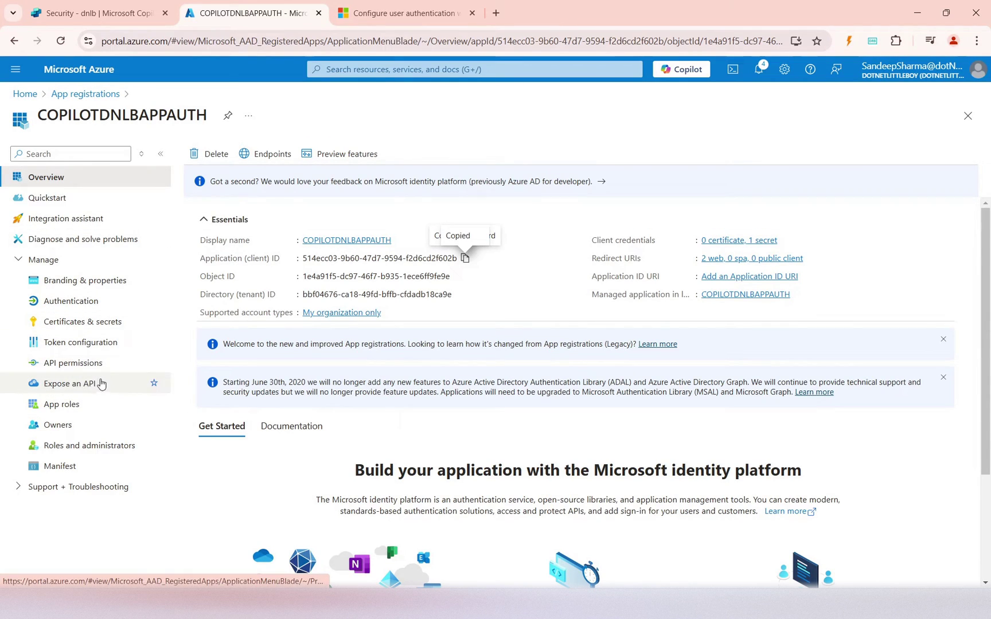
left_click(76, 366)
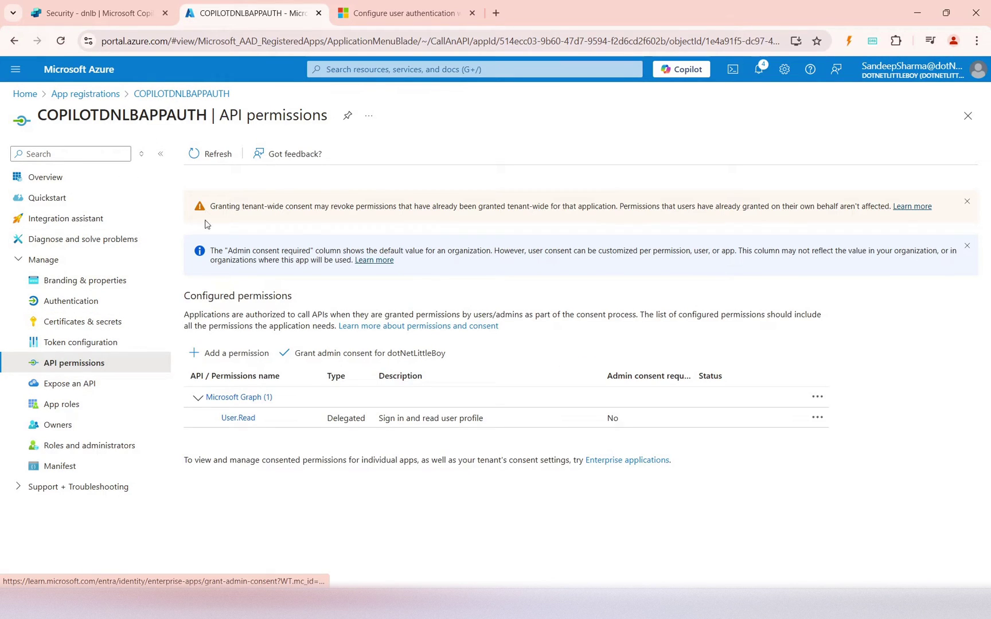
left_click(236, 356)
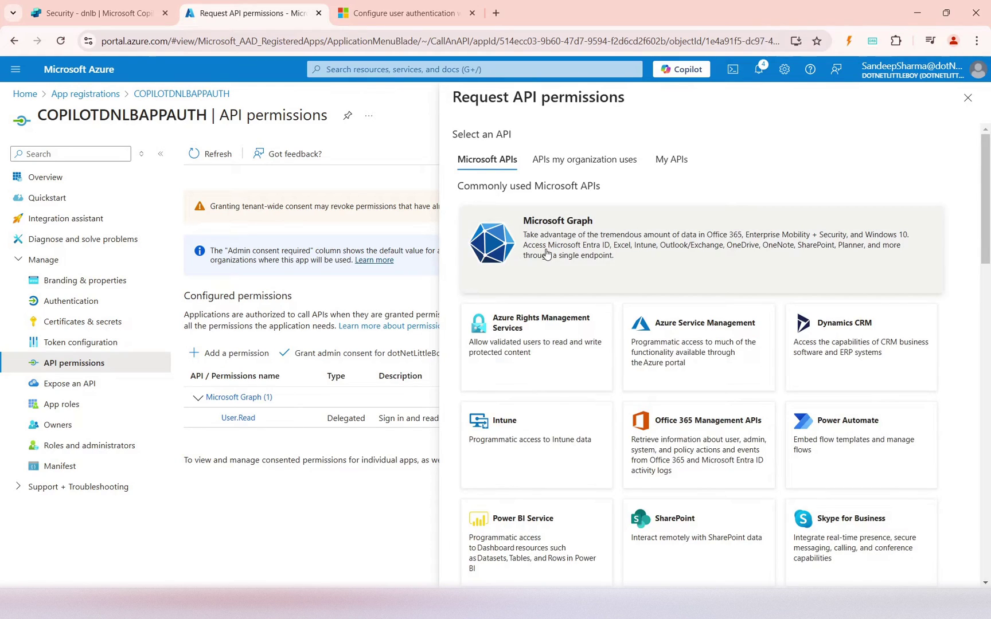
left_click(546, 252)
left_click(548, 224)
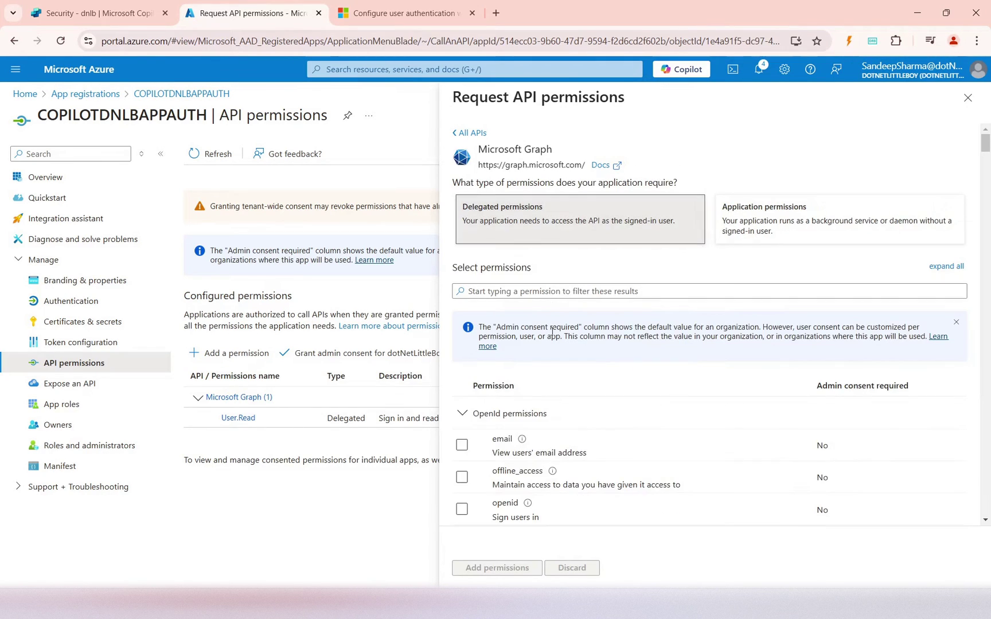
left_click(462, 509)
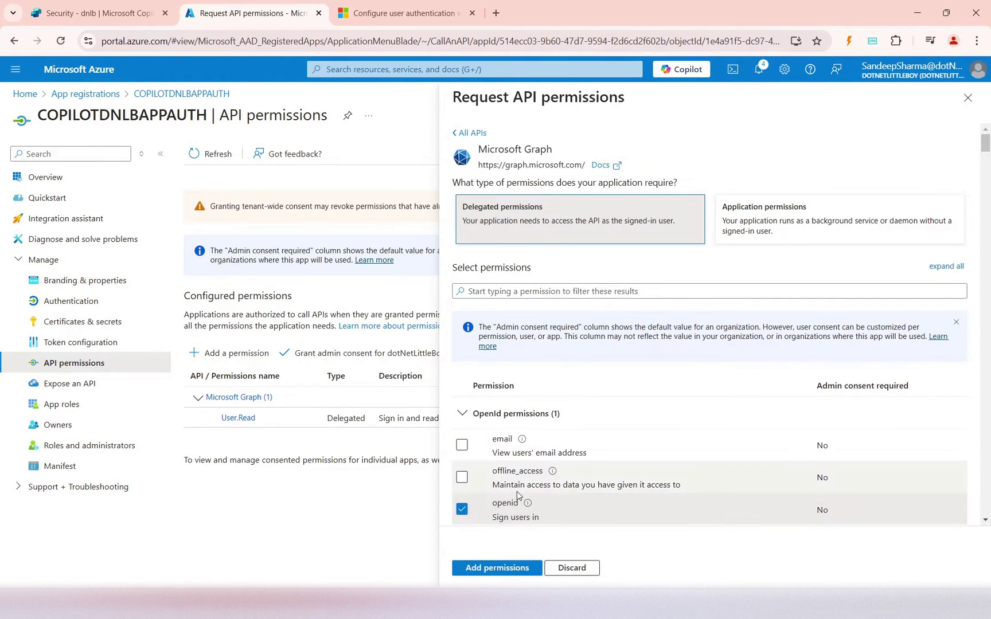
scroll(515, 439, "down", 2)
left_click(463, 414)
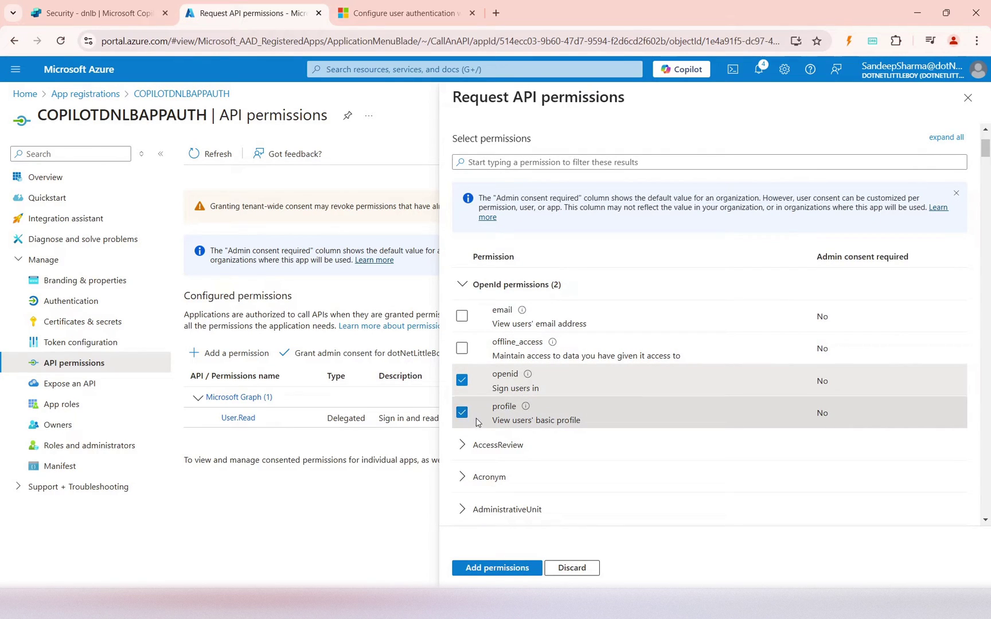
Step: Filter the permissions by user.read to check that User.Read is selected, and add the selected permissions
scroll(516, 287, "up", 1)
left_click(542, 229)
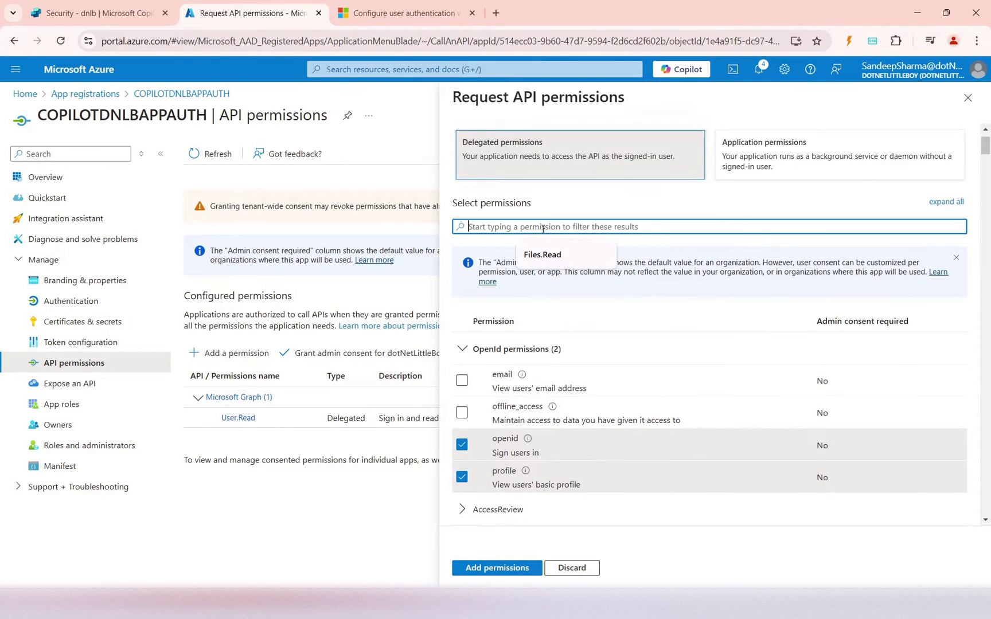
type("user")
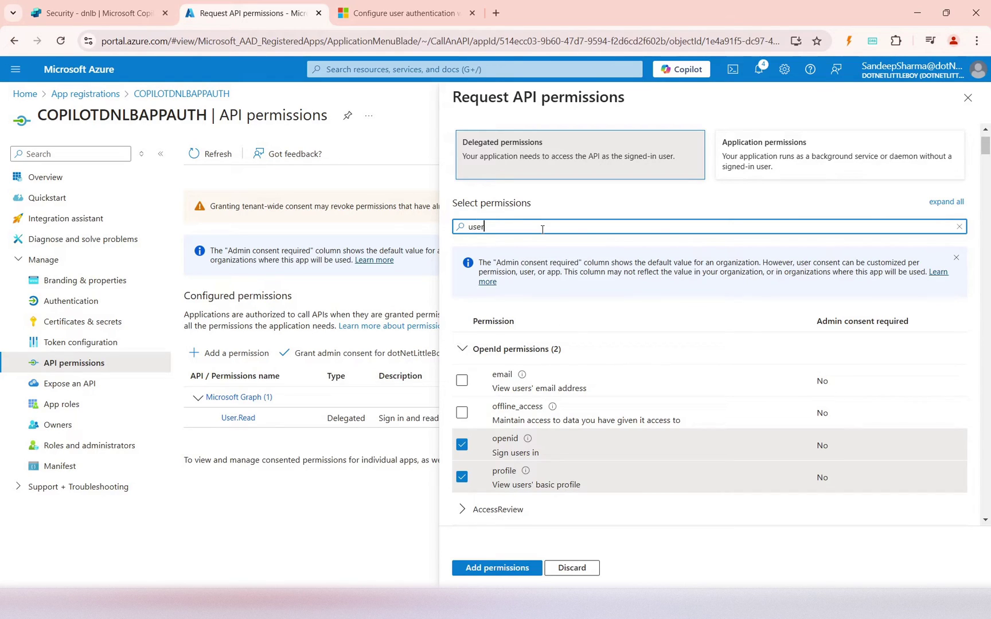
type(".read")
scroll(550, 430, "down", 1)
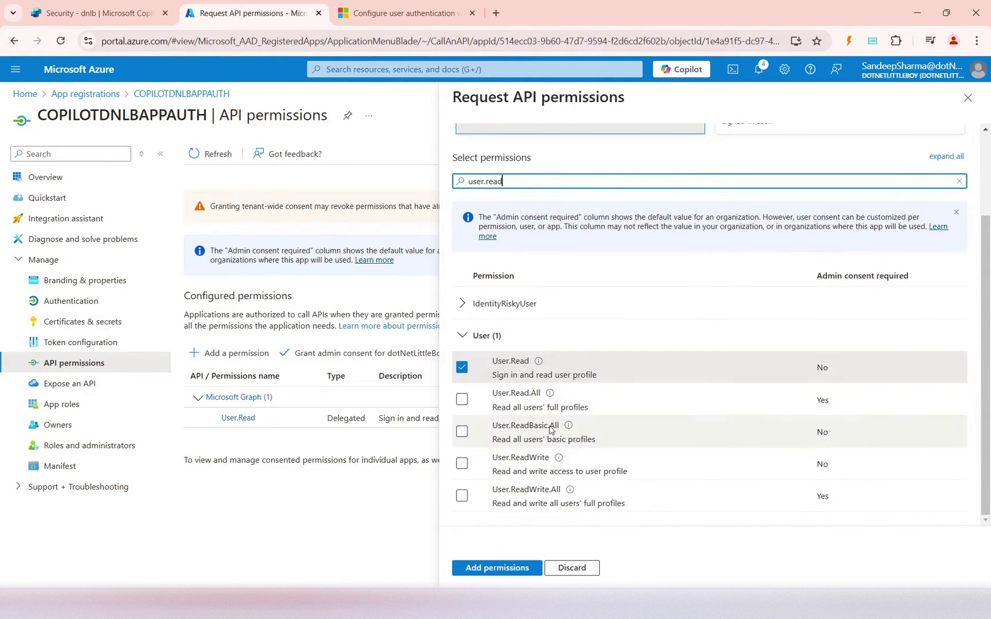
left_click(502, 569)
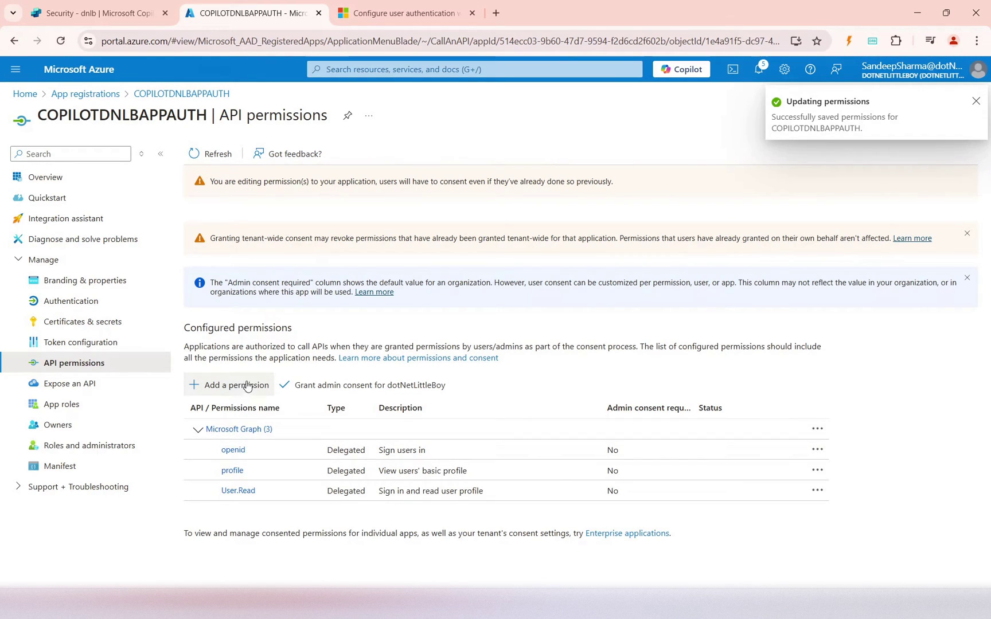
Step: Grant admin consent for dotNetLittleBoy to the configured API permissions
left_click(353, 389)
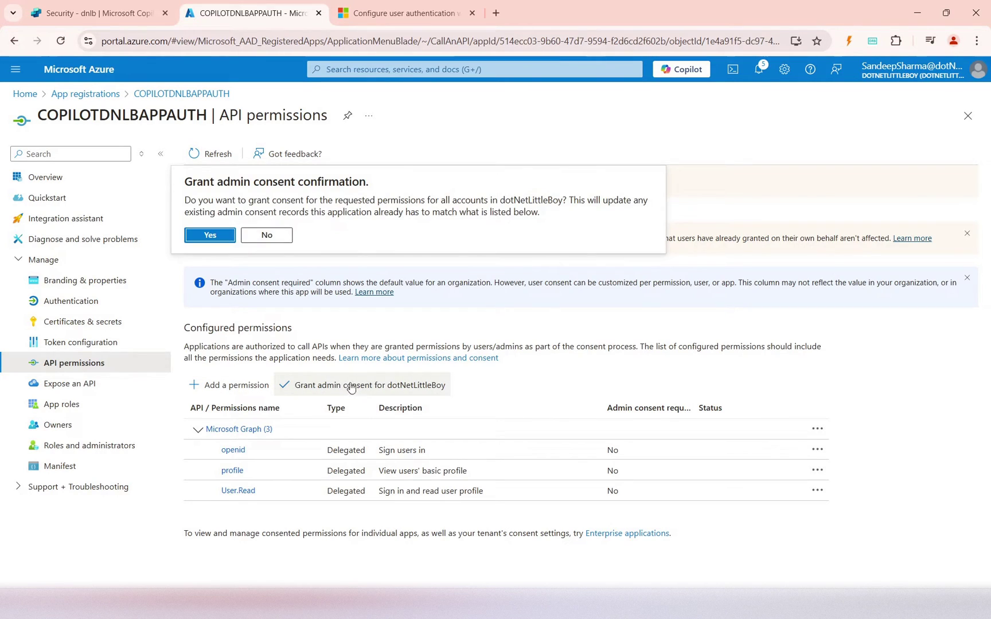
left_click(215, 236)
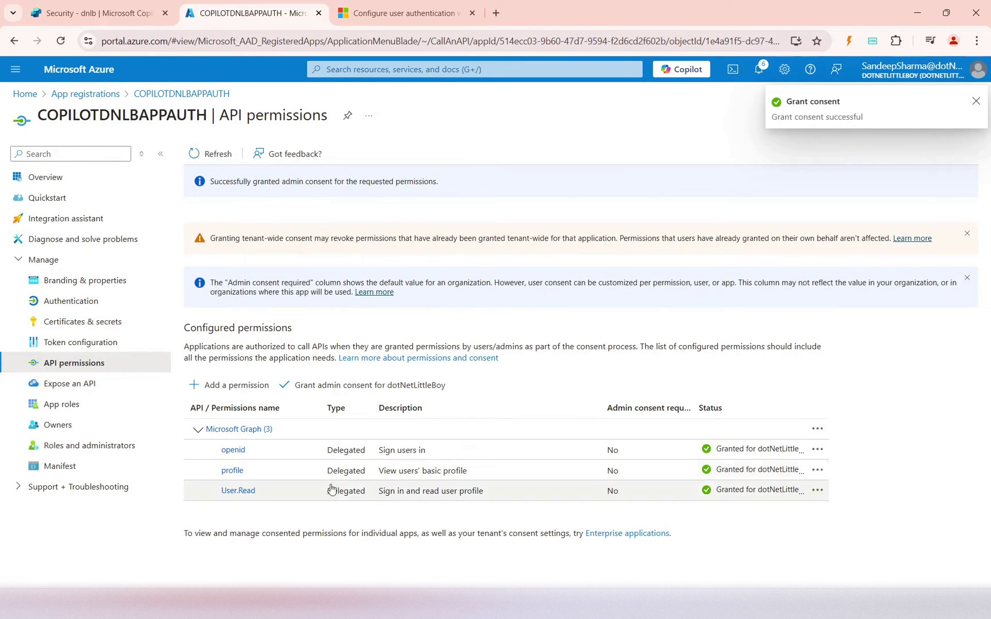
Step: Start adding a scope under Expose an API and save the suggested Application ID URI for the app registration
left_click(94, 384)
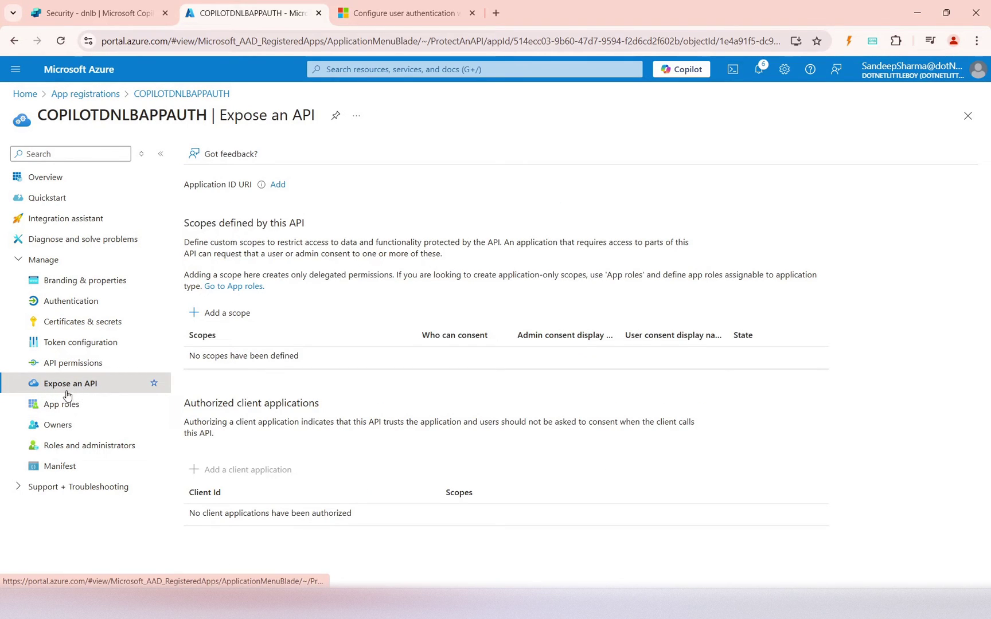
left_click(227, 313)
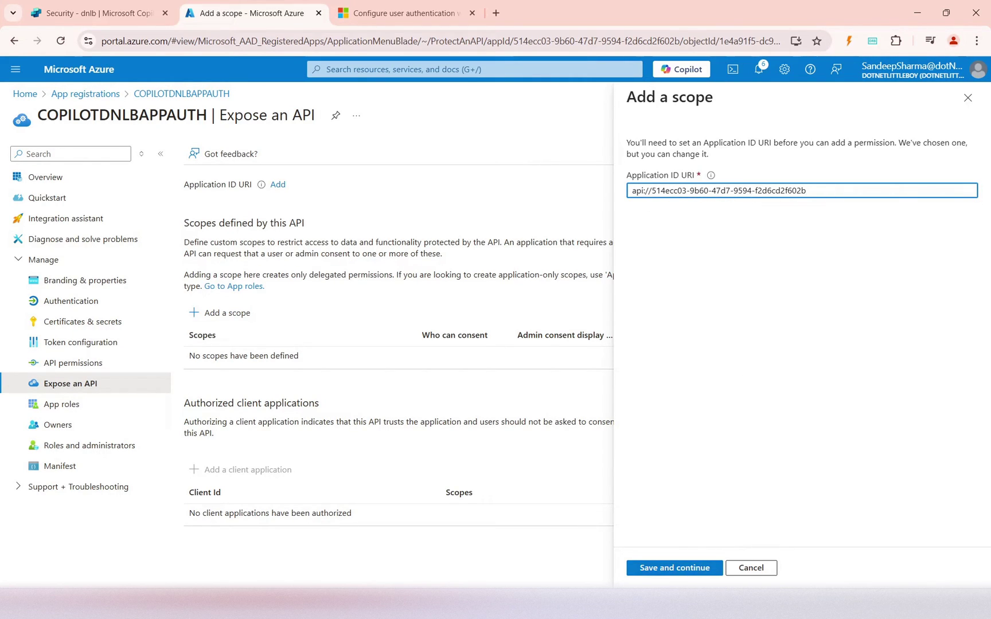
left_click(665, 566)
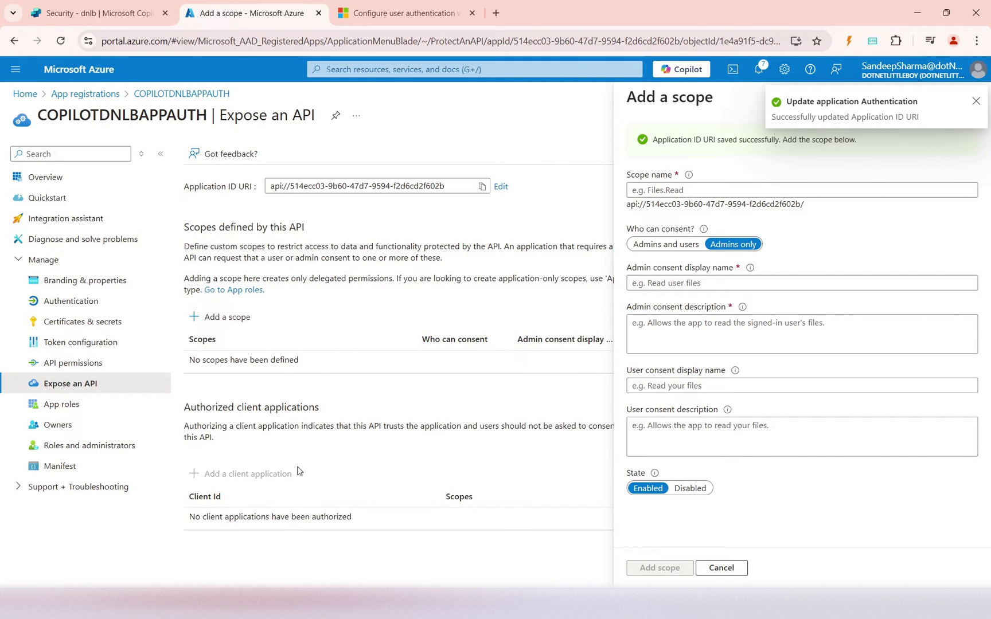
Step: Add an enabled scope named Users, consentable by admins and users, with Users as the admin consent display name and description
left_click(664, 245)
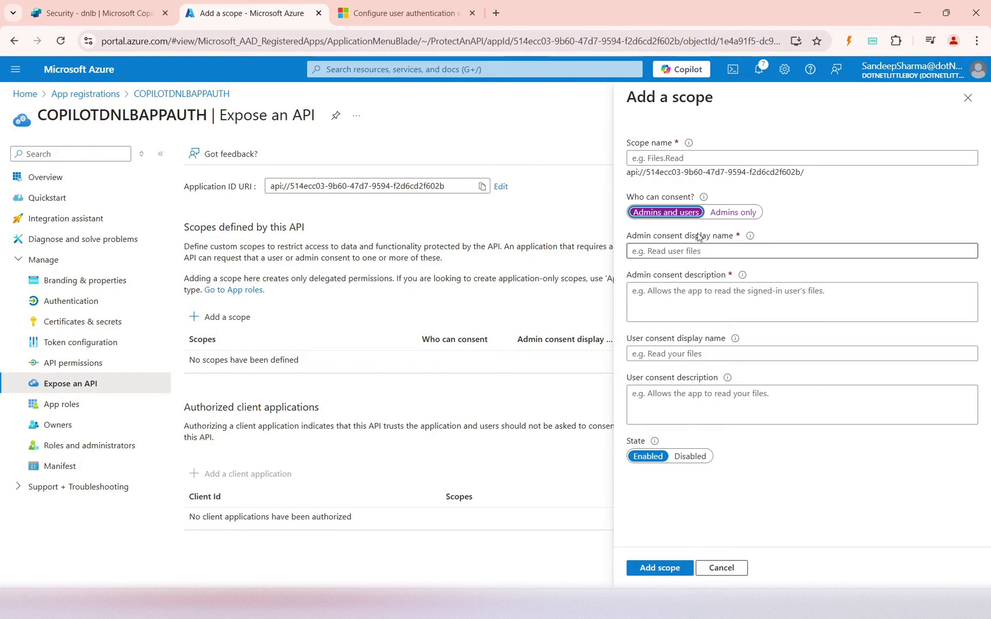
left_click(681, 254)
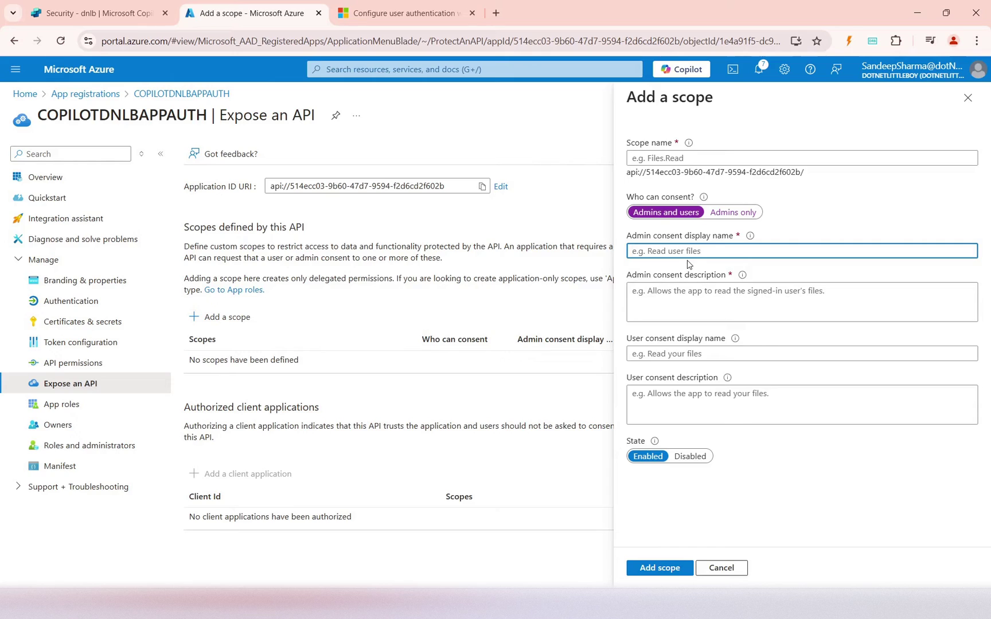
type("Users")
left_click(663, 161)
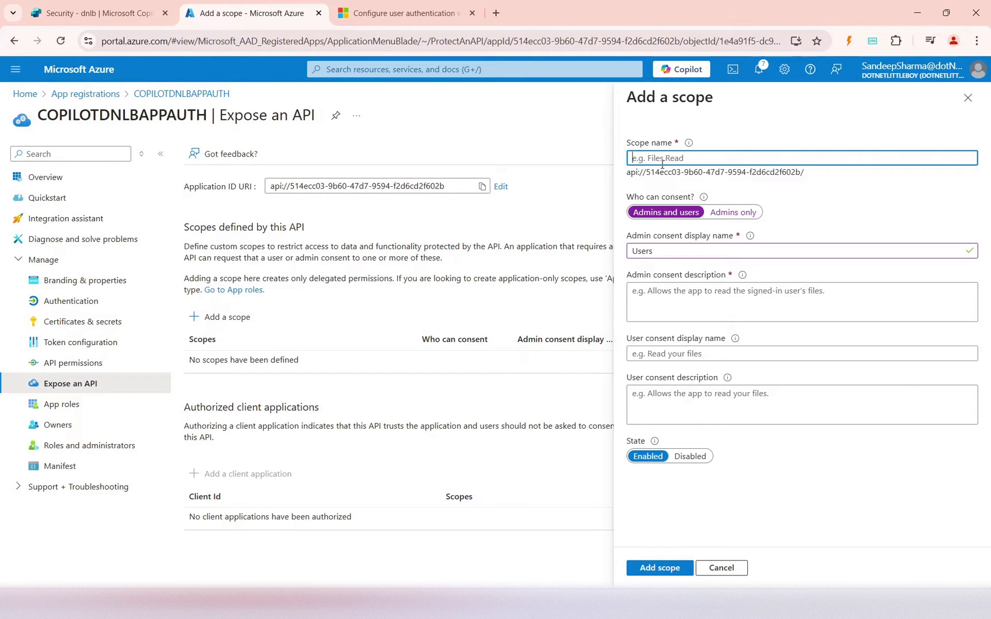
type("Users")
left_click(660, 568)
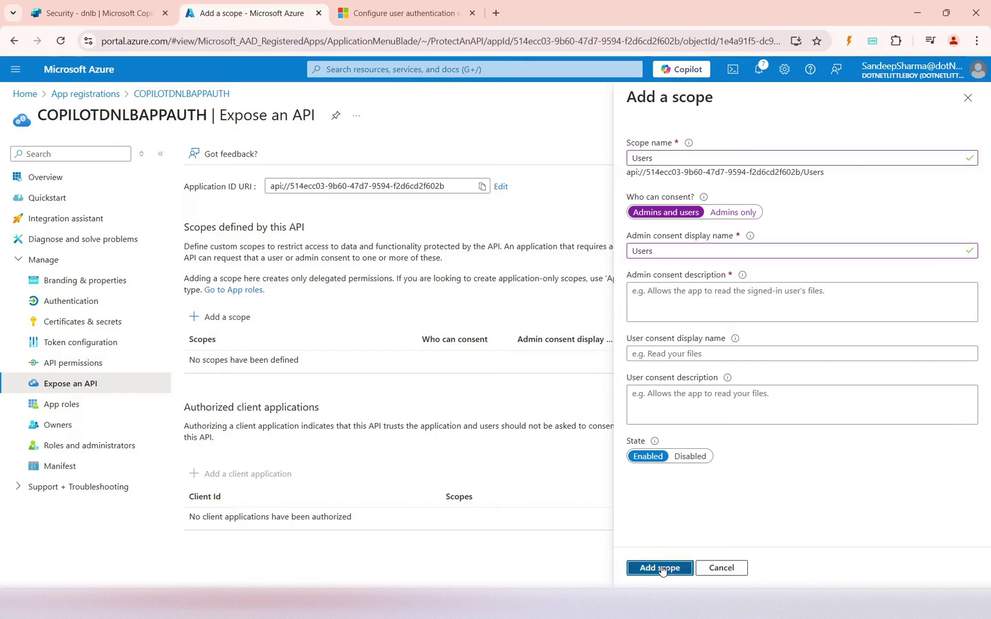
type("Users")
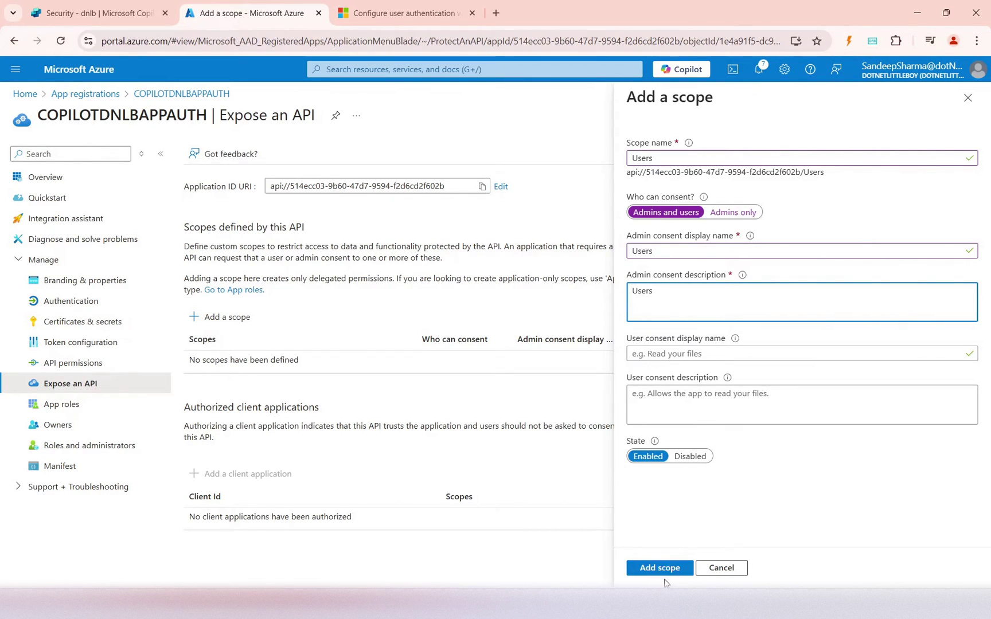
left_click(662, 569)
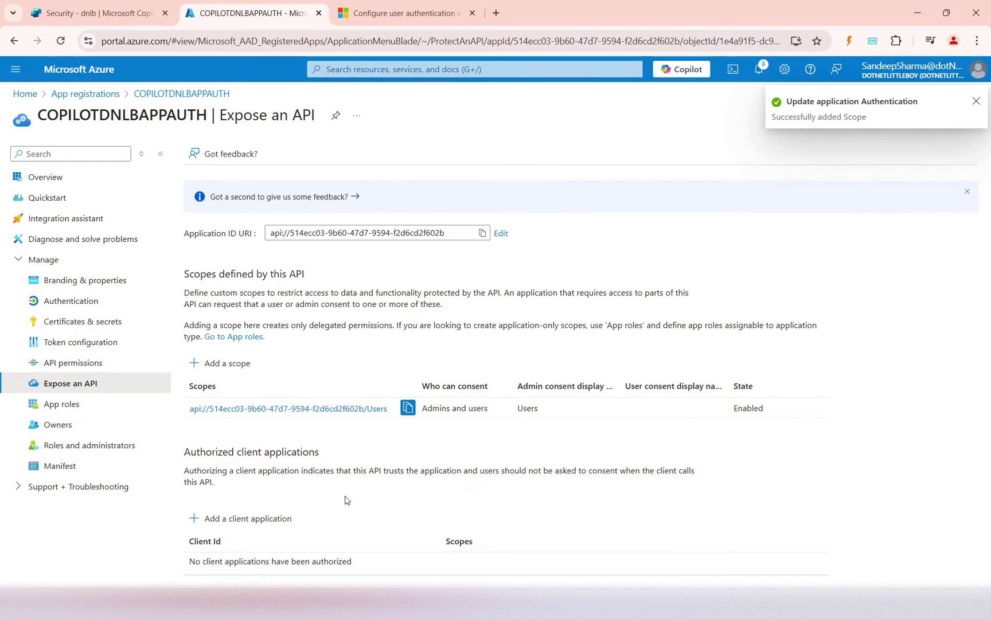
Step: Copy the Users scope URI and paste it on a new line of the Notepad notes
left_click(408, 409)
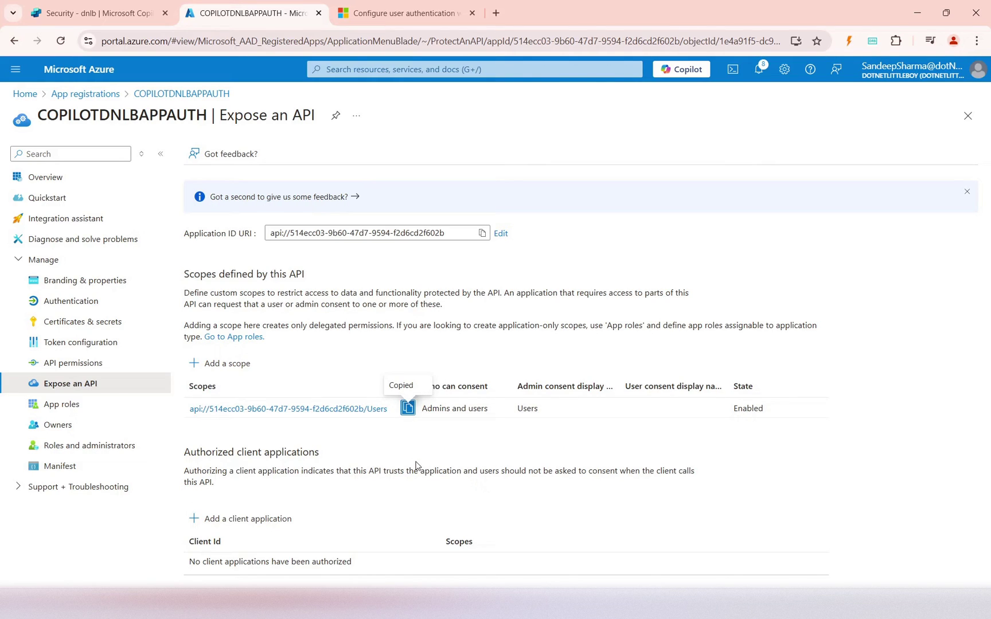
key("alt+Tab")
key("Return")
key("Return")
key("ctrl+v")
key("alt+Tab")
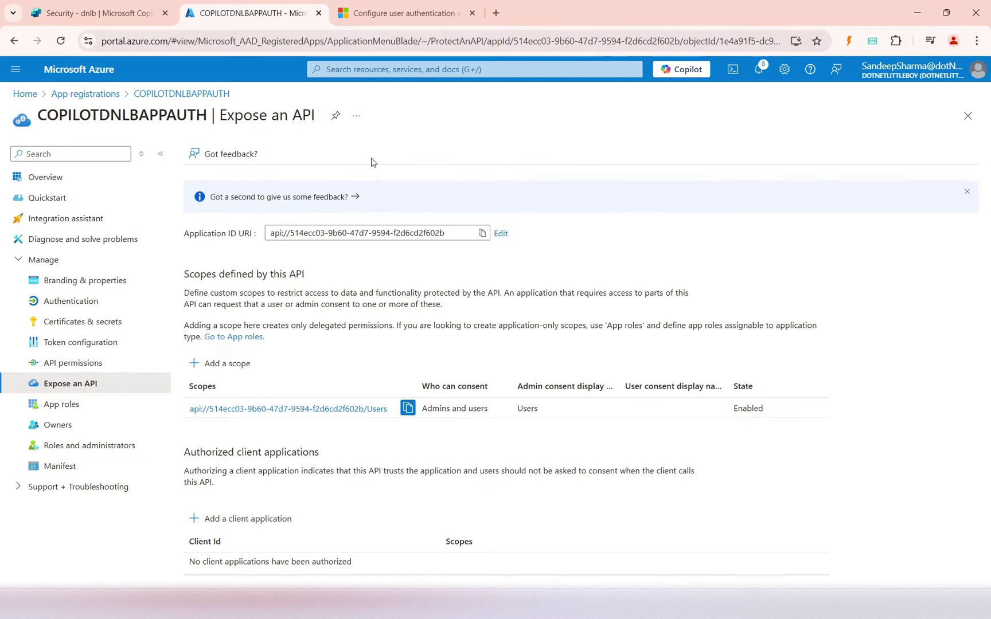
Step: Switch to Copilot Studio and choose Authenticate manually in the dnlb copilot's security authentication settings
left_click(81, 14)
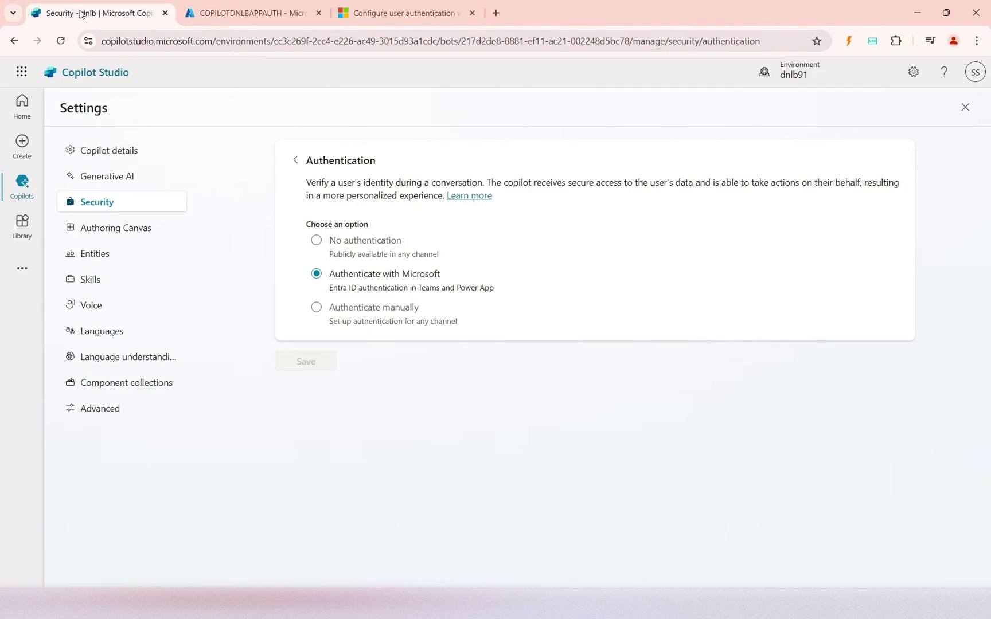
left_click(103, 201)
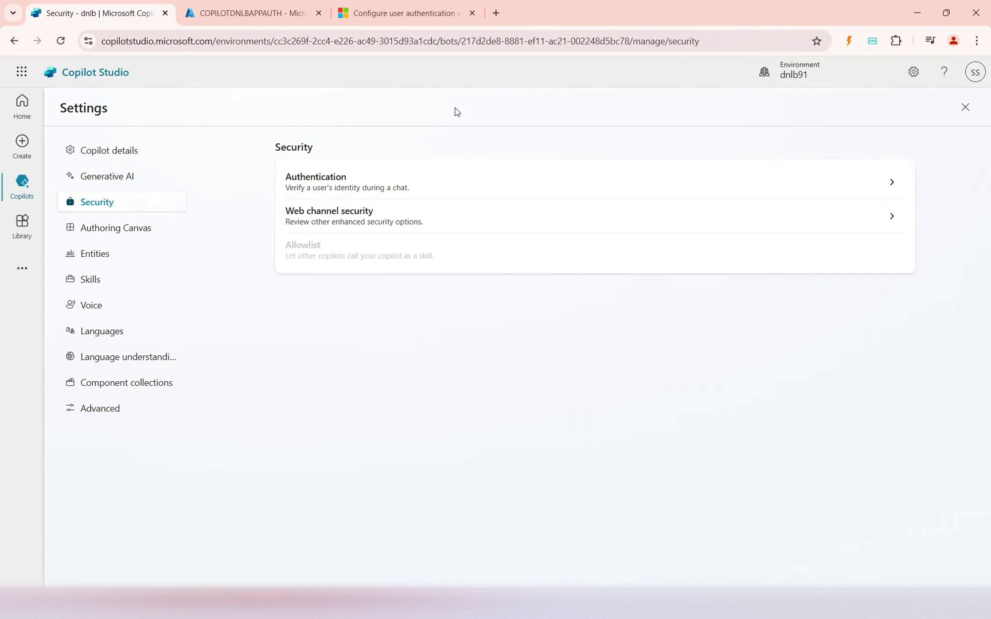
left_click(364, 181)
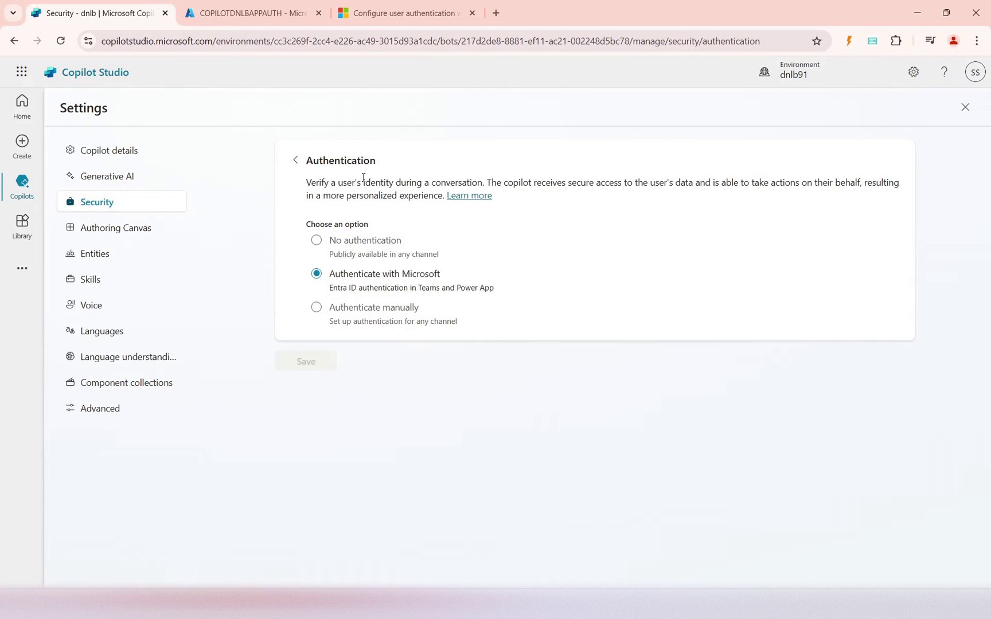
left_click(315, 307)
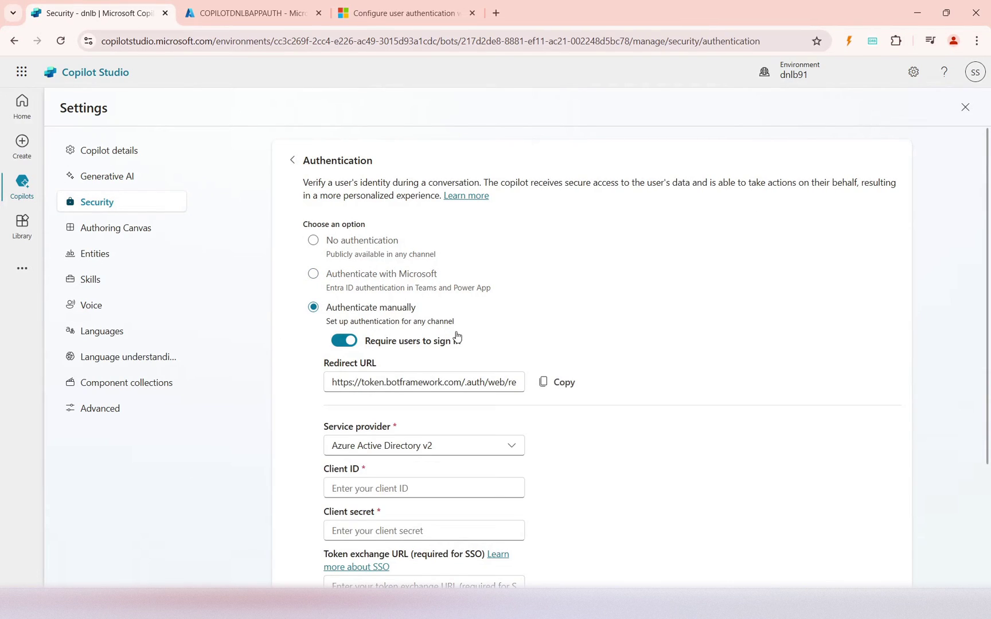
Step: Review the sign-in requirement and redirect URL, and choose Azure Active Directory v2 as the service provider
scroll(455, 339, "down", 2)
left_click(348, 212)
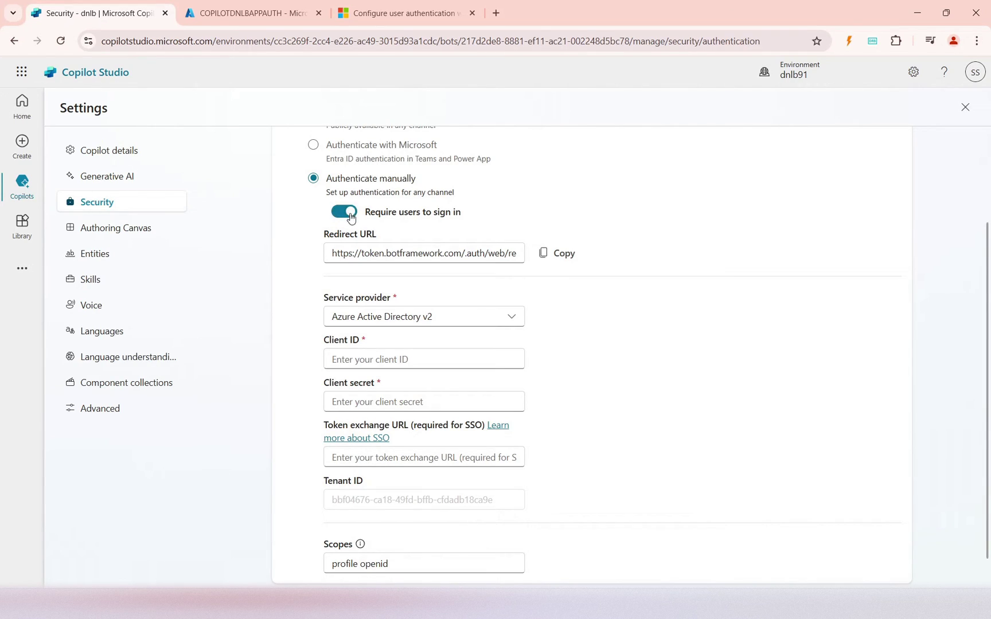
left_click_drag(369, 219, 515, 222)
left_click(536, 217)
left_click_drag(341, 253, 522, 253)
left_click(613, 328)
scroll(380, 242, "down", 1)
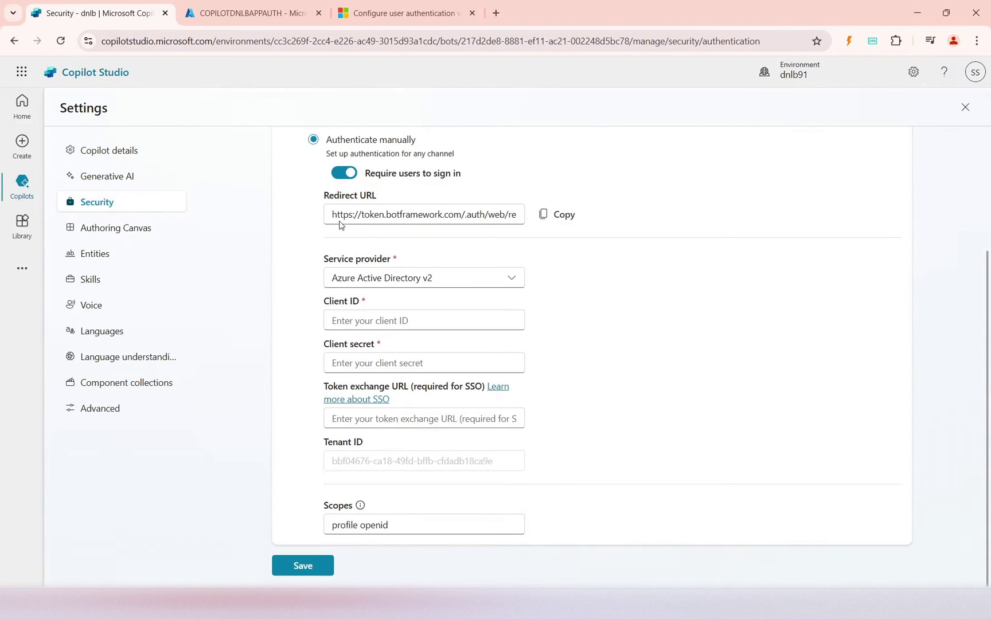
left_click(407, 283)
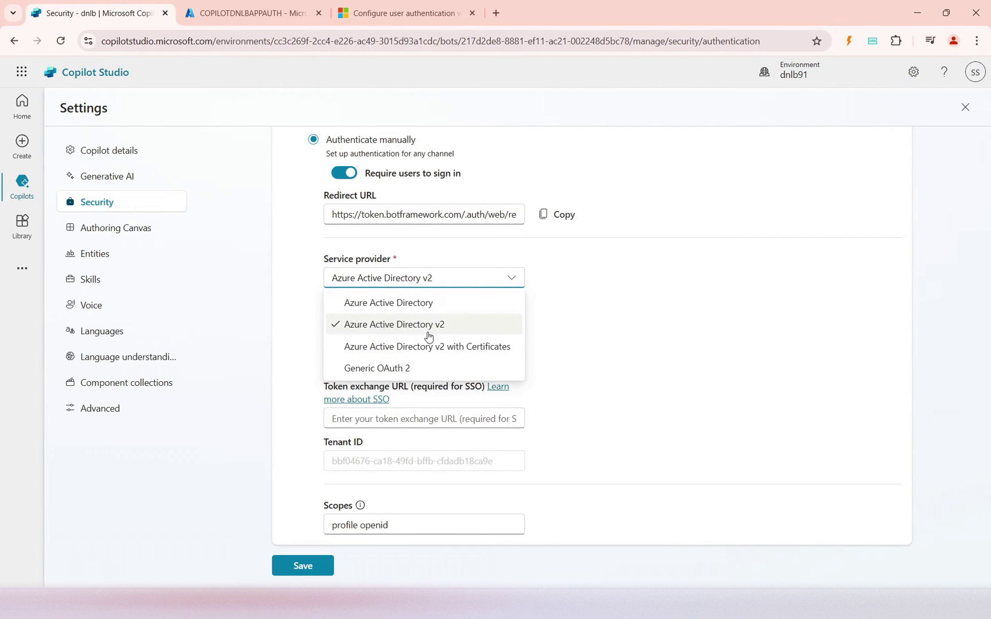
left_click(431, 324)
Step: Copy the app registration's client ID from the Notepad notes into the Client ID setting
left_click(368, 321)
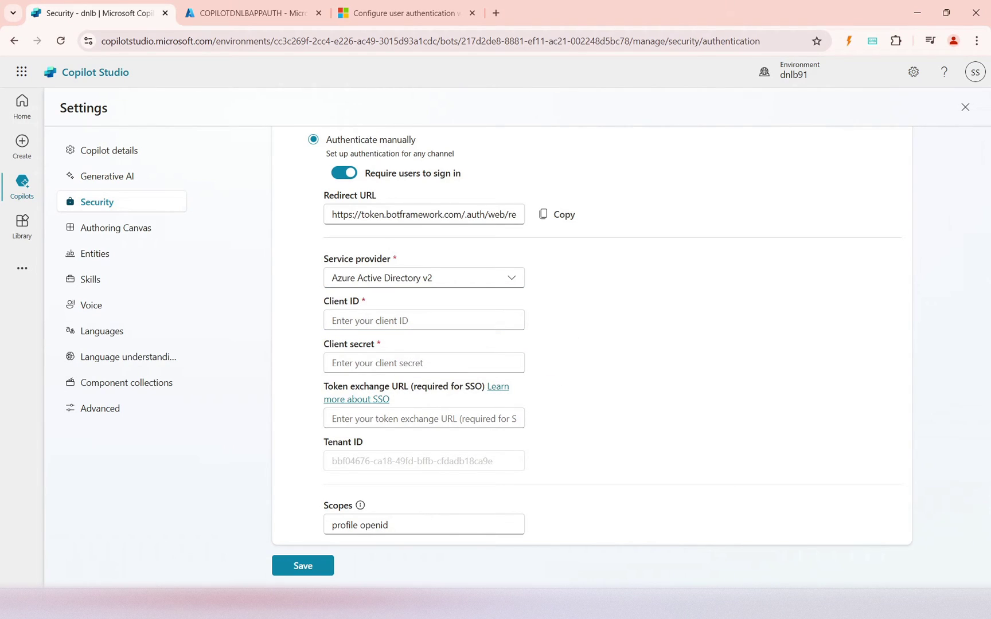
key("alt+Tab")
left_click_drag(407, 208, 209, 212)
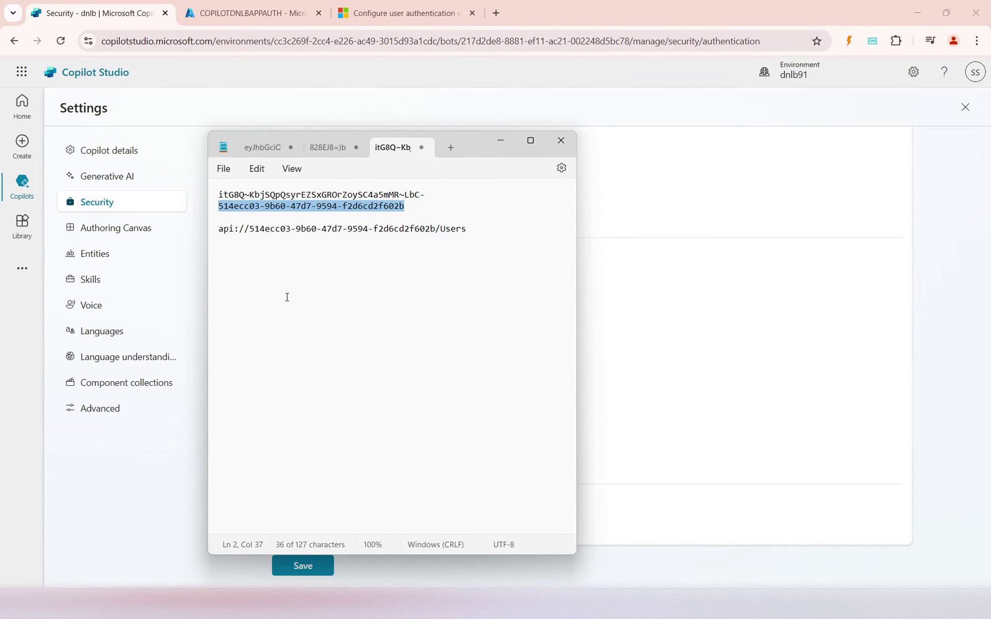
left_click(718, 364)
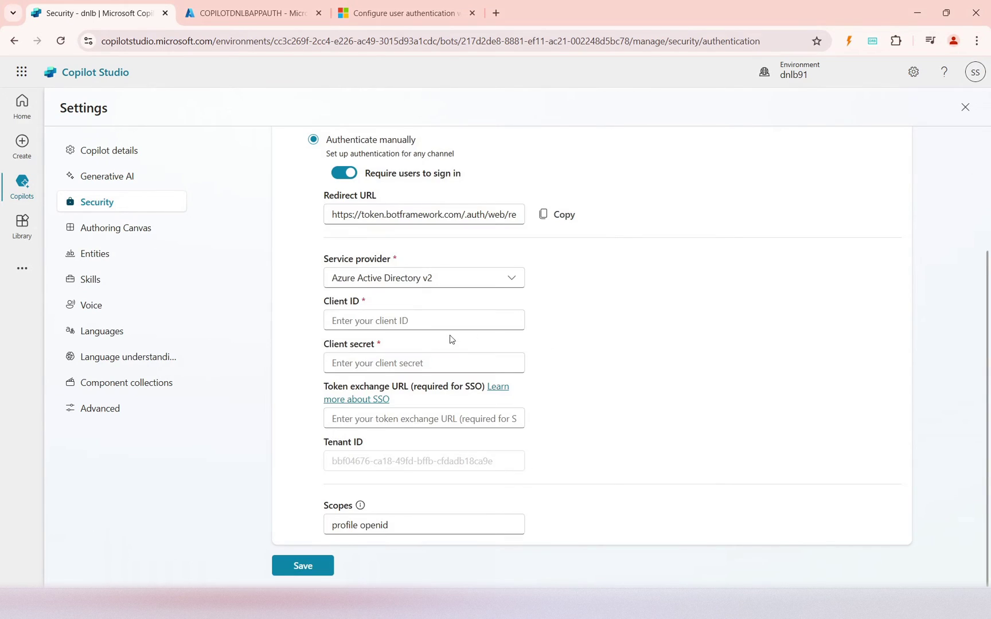
left_click(363, 315)
key("ctrl+v")
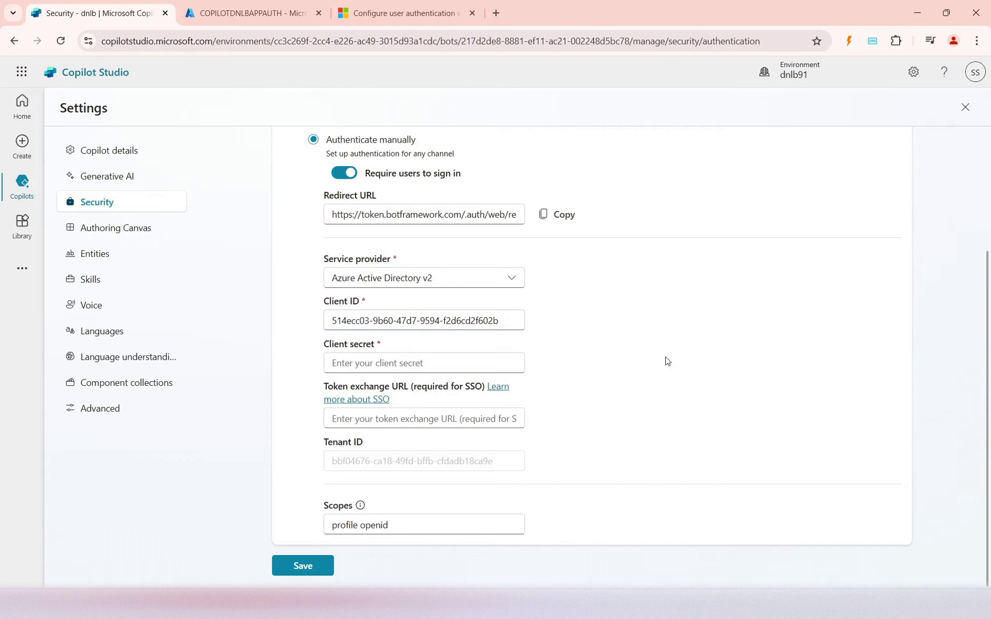
Step: Copy the client secret from the Notepad notes into the Client secret setting
key("alt+Tab")
left_click_drag(436, 195, 229, 194)
key("alt+Tab")
left_click(353, 365)
key("ctrl+v")
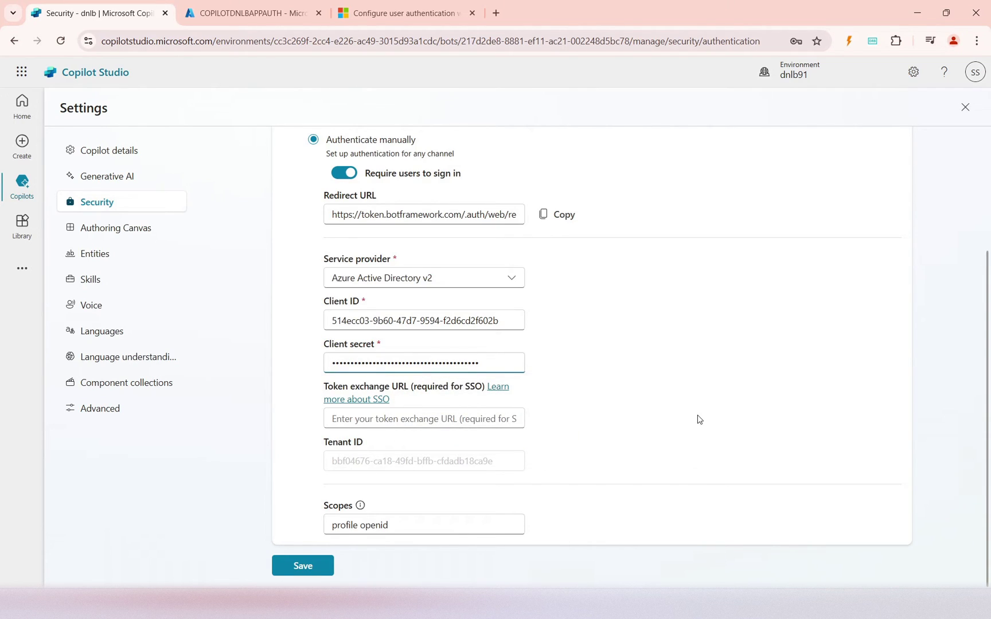
Step: Copy the Users scope URI from the Notepad notes into the Token exchange URL setting in Copilot Studio
left_click(407, 419)
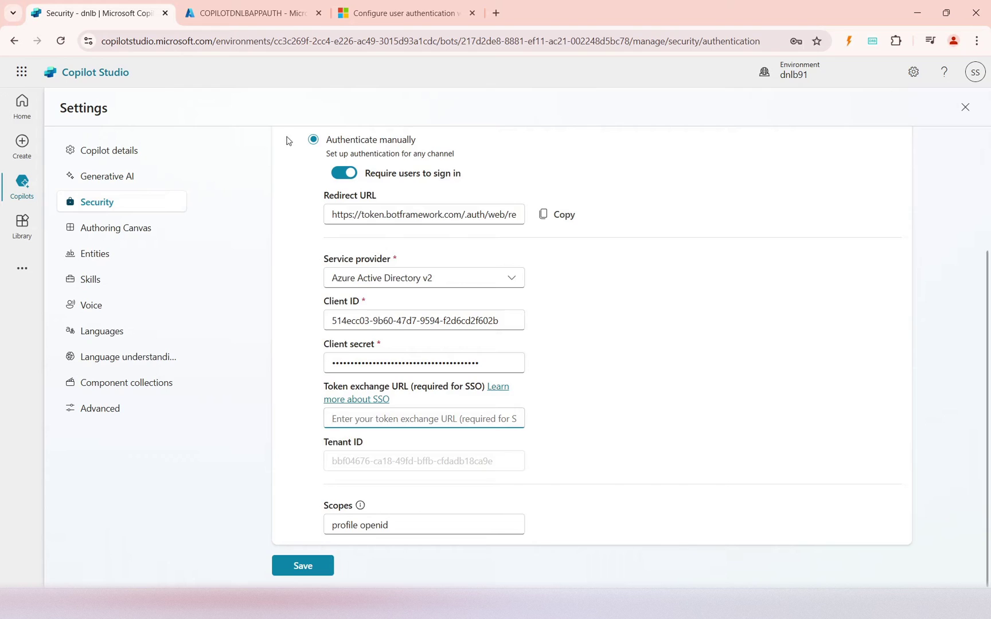
left_click(252, 13)
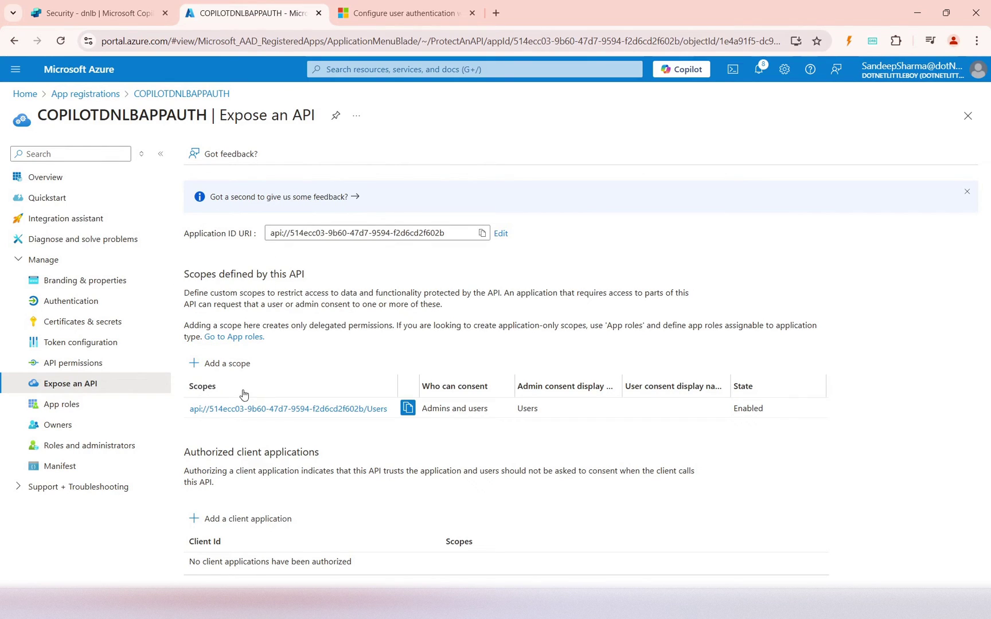
key("alt+Tab")
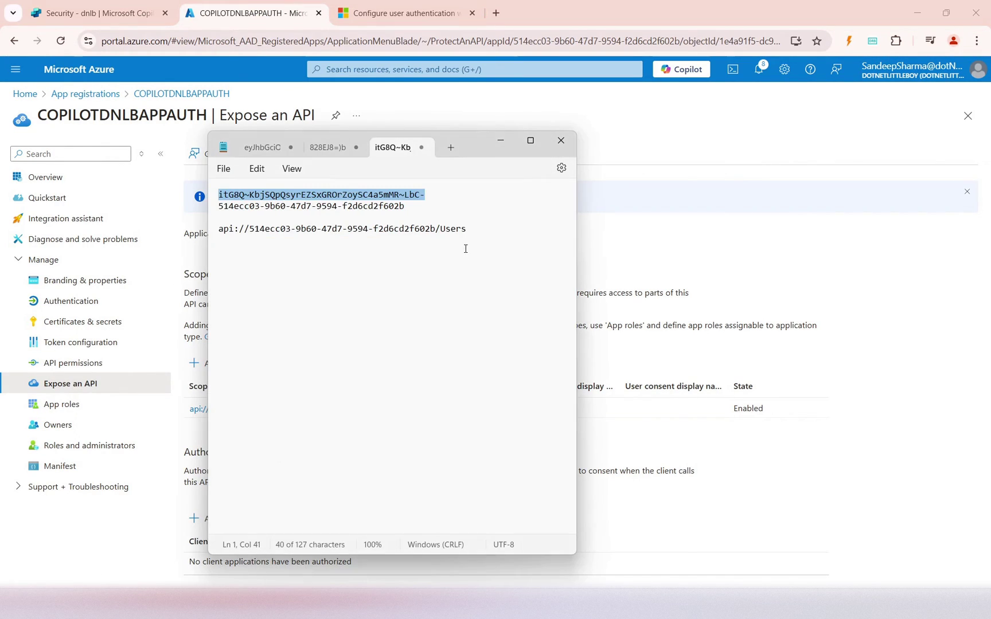
left_click(477, 228)
triple_click(477, 228)
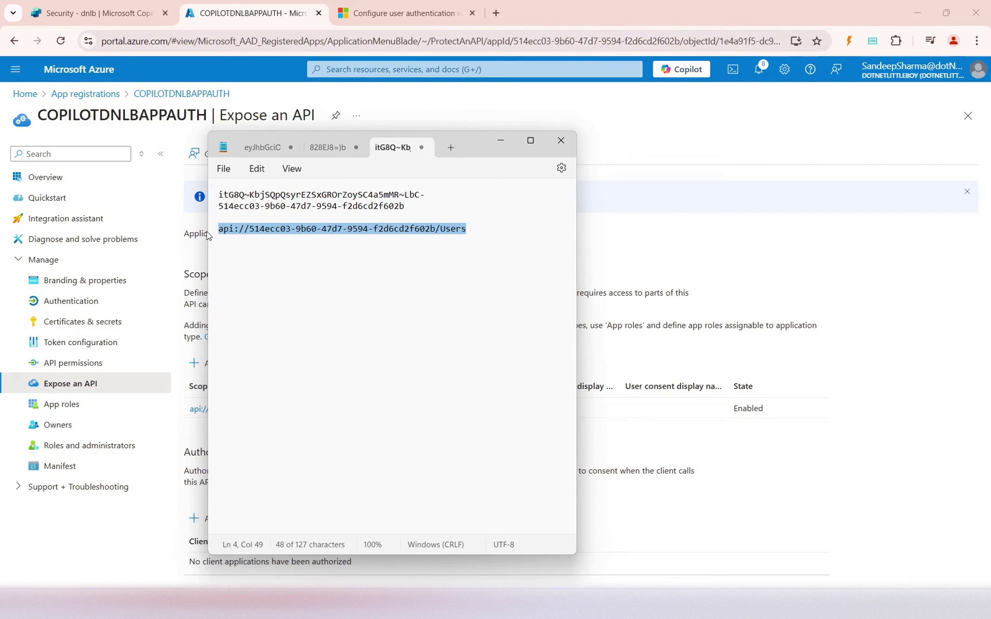
left_click(783, 458)
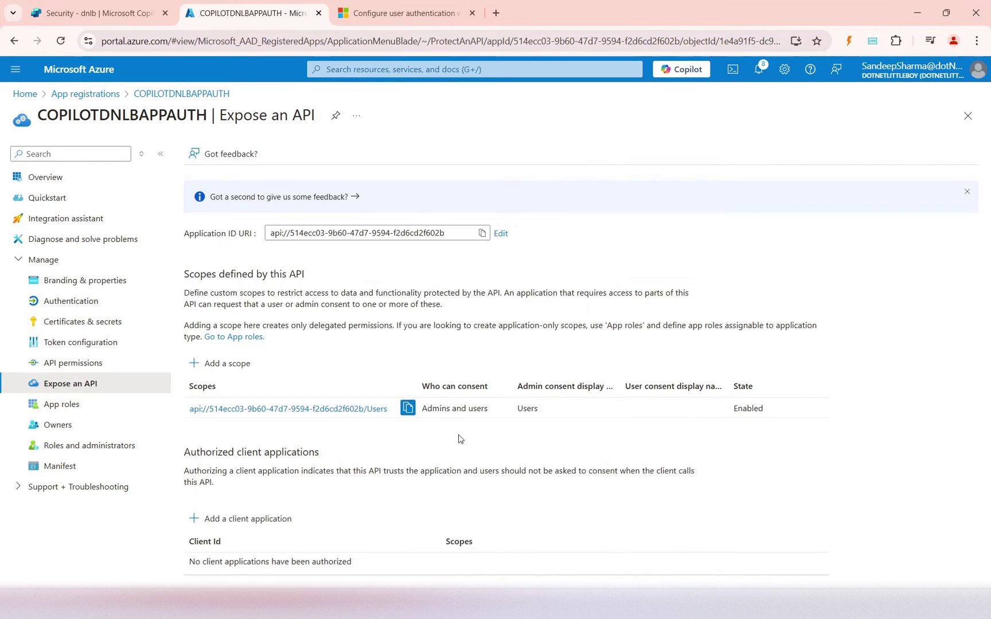
left_click(98, 13)
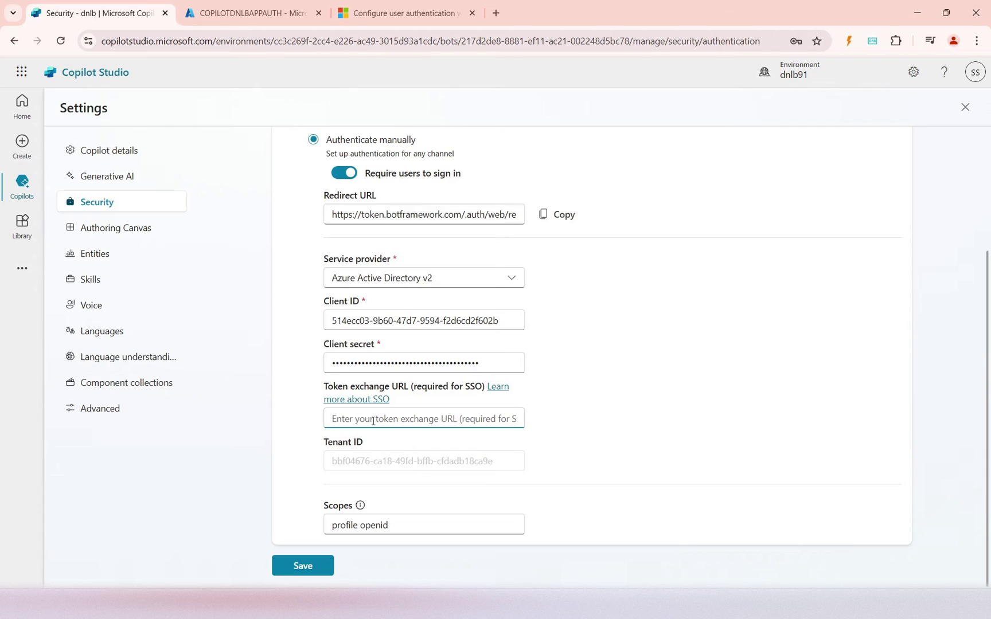
key("ctrl+v")
Step: Review and save the manual authentication configuration, and dismiss the browser's offer to store the password
left_click(480, 462)
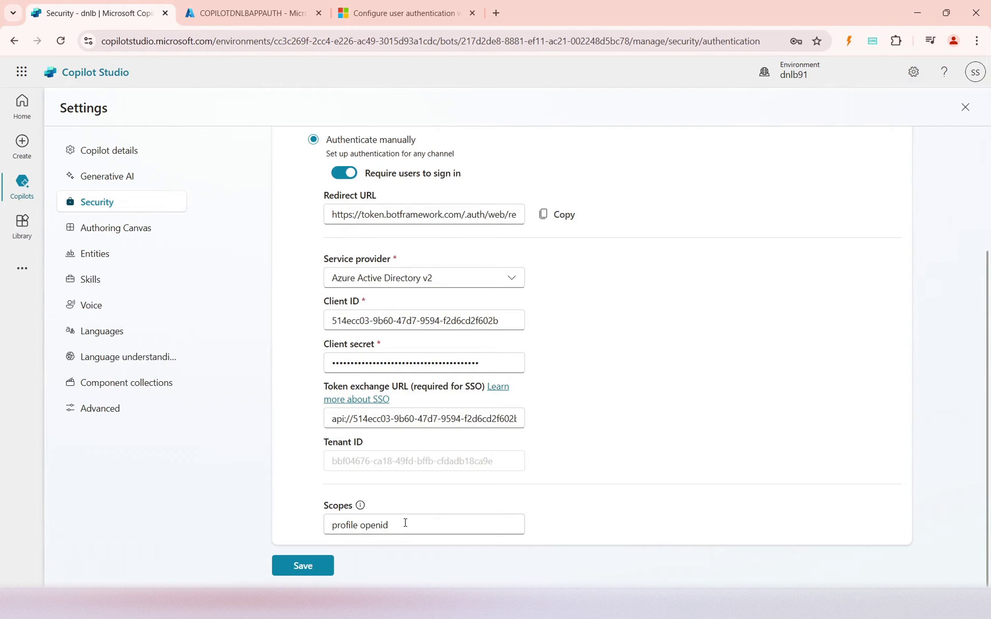
scroll(630, 487, "up", 3)
scroll(539, 393, "down", 2)
scroll(538, 393, "down", 1)
left_click(303, 565)
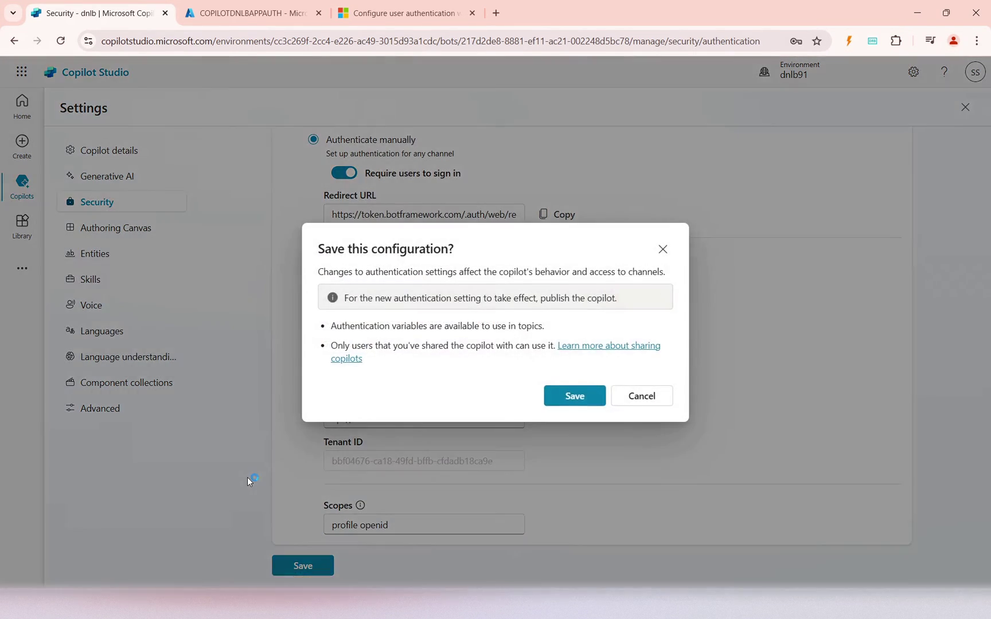
left_click(573, 398)
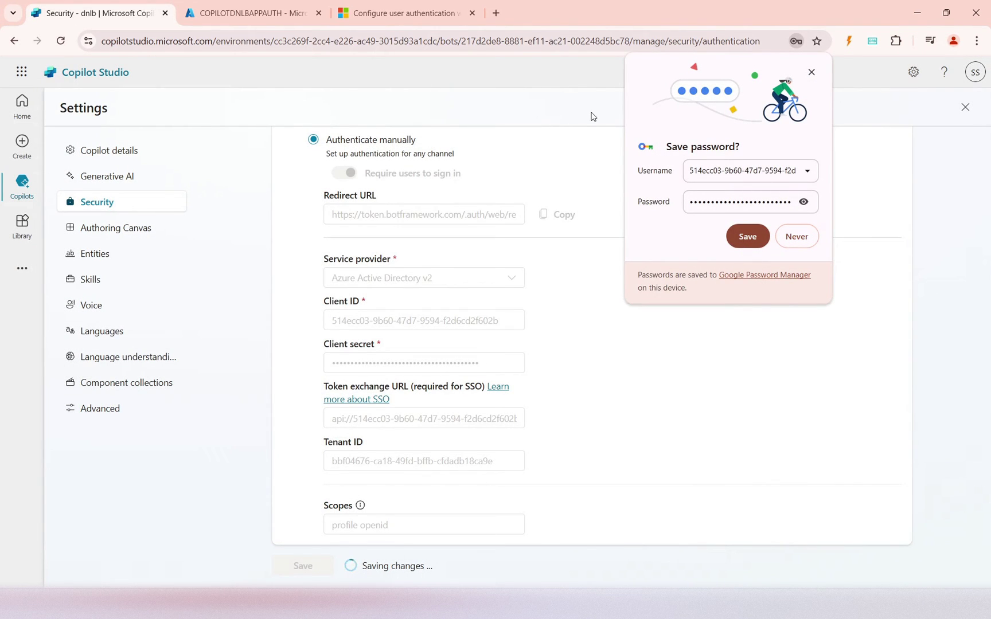
left_click(811, 73)
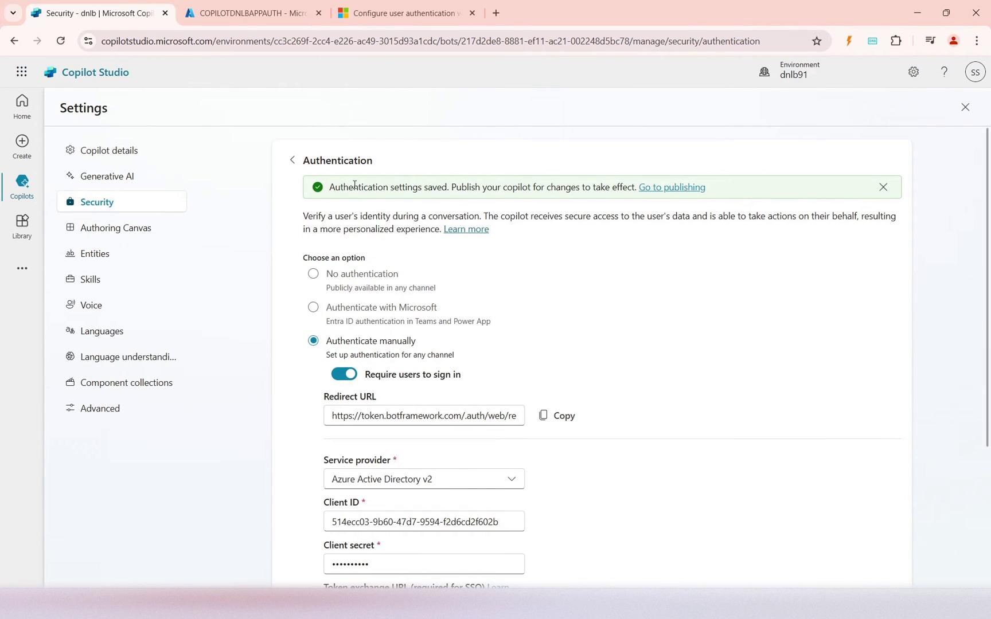
Step: Close the copilot settings and copy the Demo website channel's share link
left_click(965, 108)
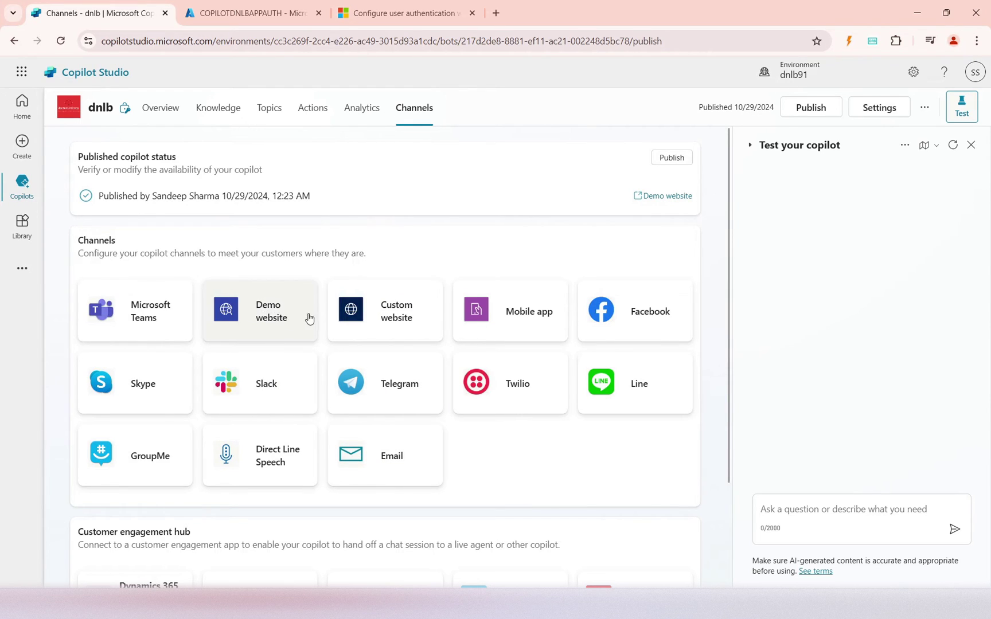
left_click(275, 316)
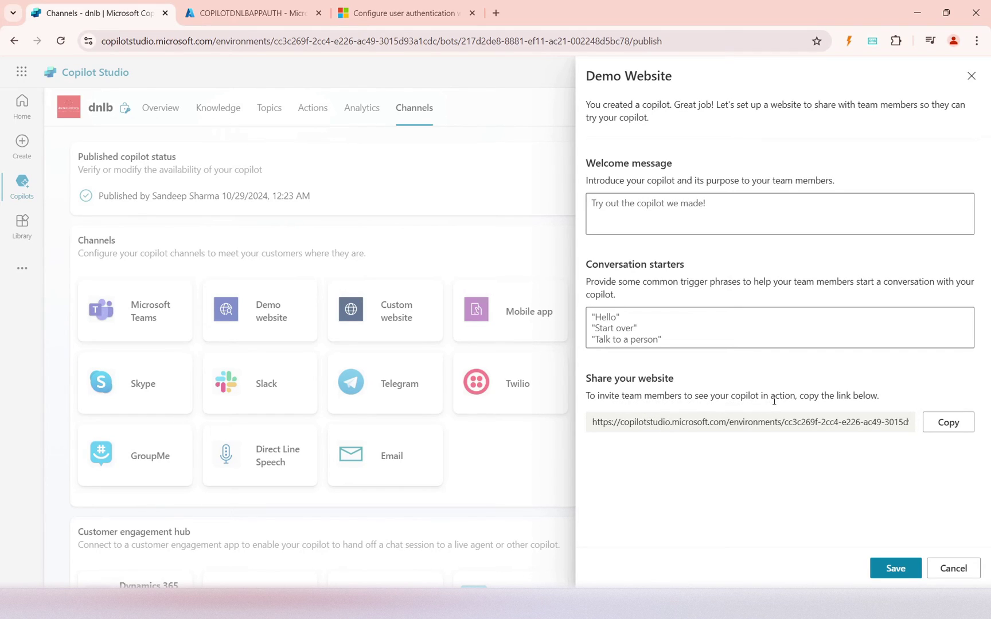
left_click(945, 425)
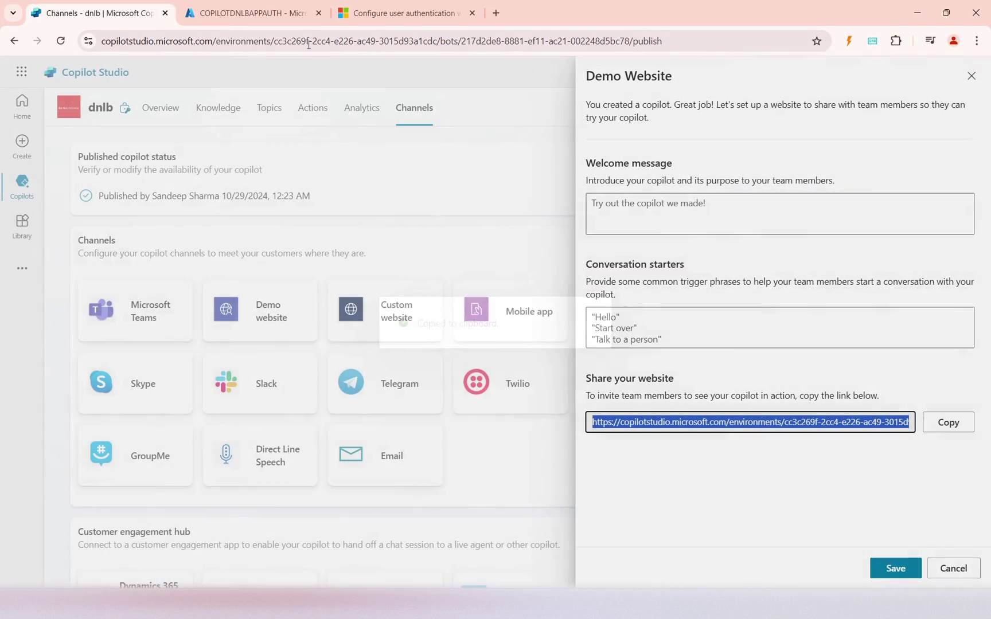
Step: Add the copied demo website link as a Web redirect URI in the COPILOTDNLBAPPAUTH app's authentication settings in Azure and save it
left_click(258, 13)
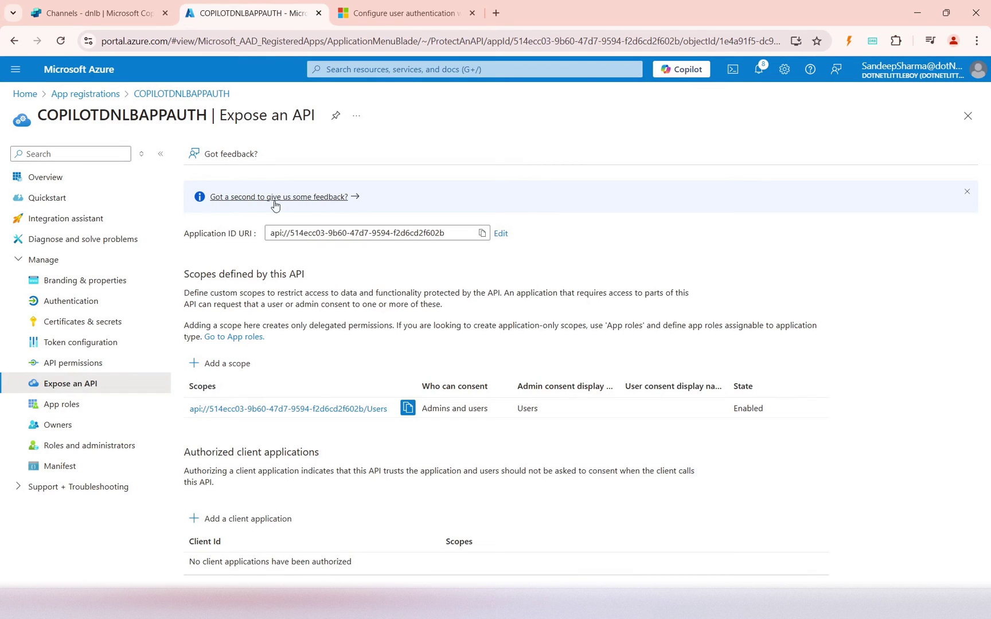
left_click(80, 300)
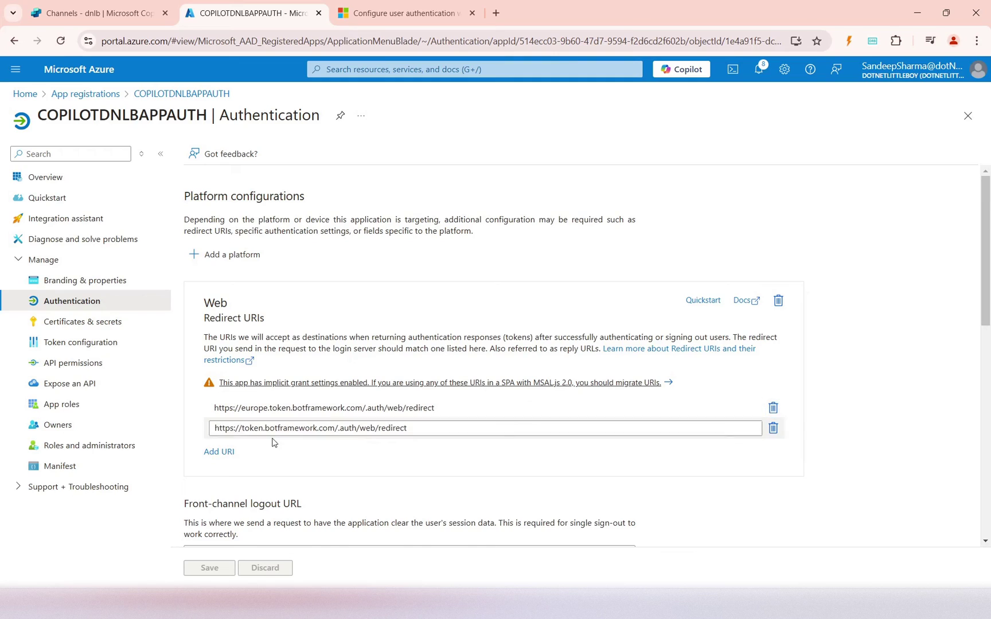
left_click(220, 453)
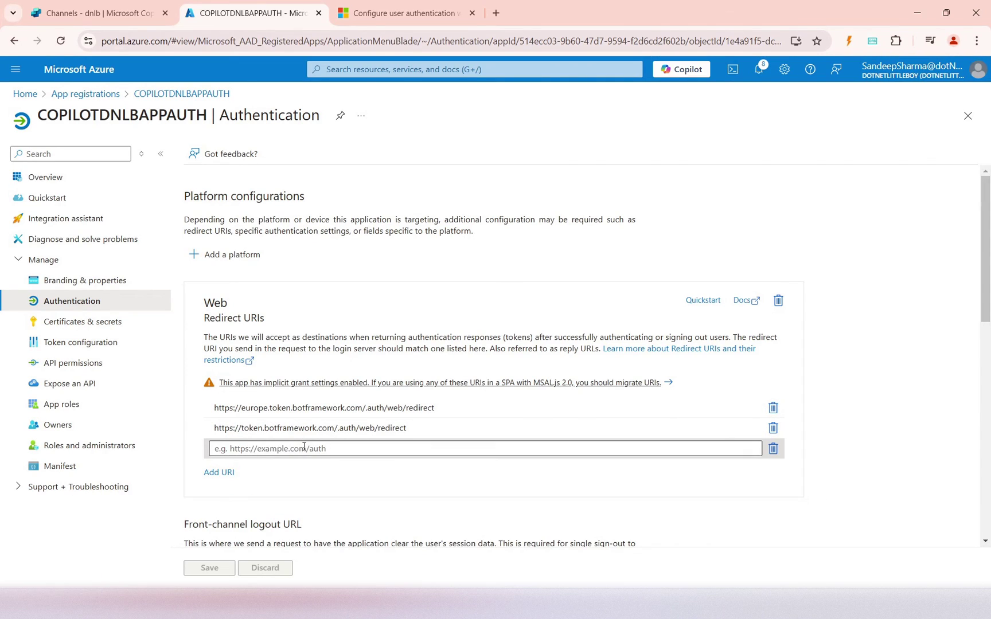
left_click(347, 448)
key("ctrl+v")
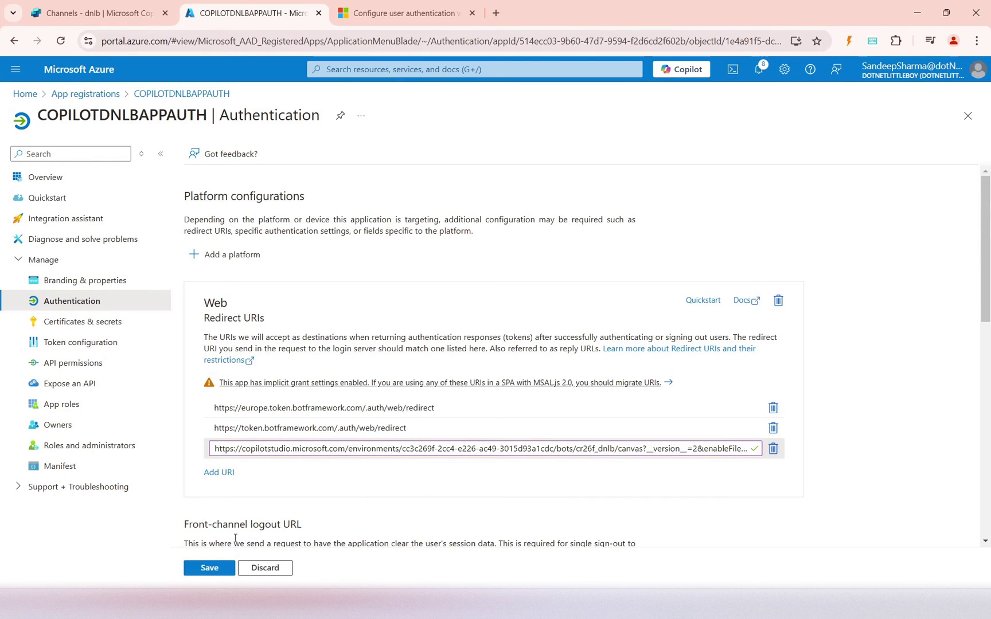
left_click(210, 567)
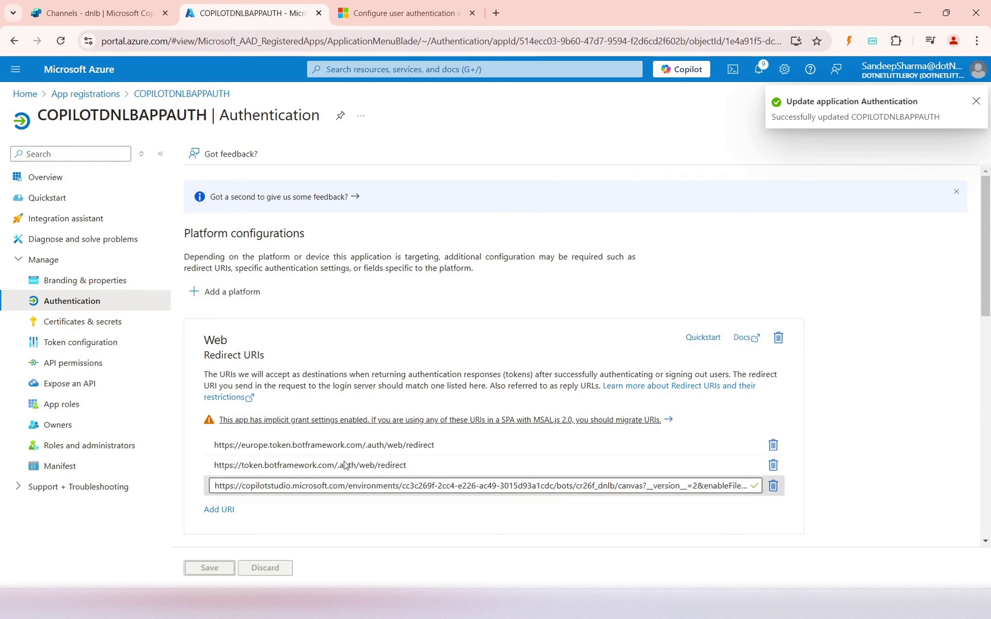
scroll(398, 517, "down", 2)
scroll(401, 510, "up", 2)
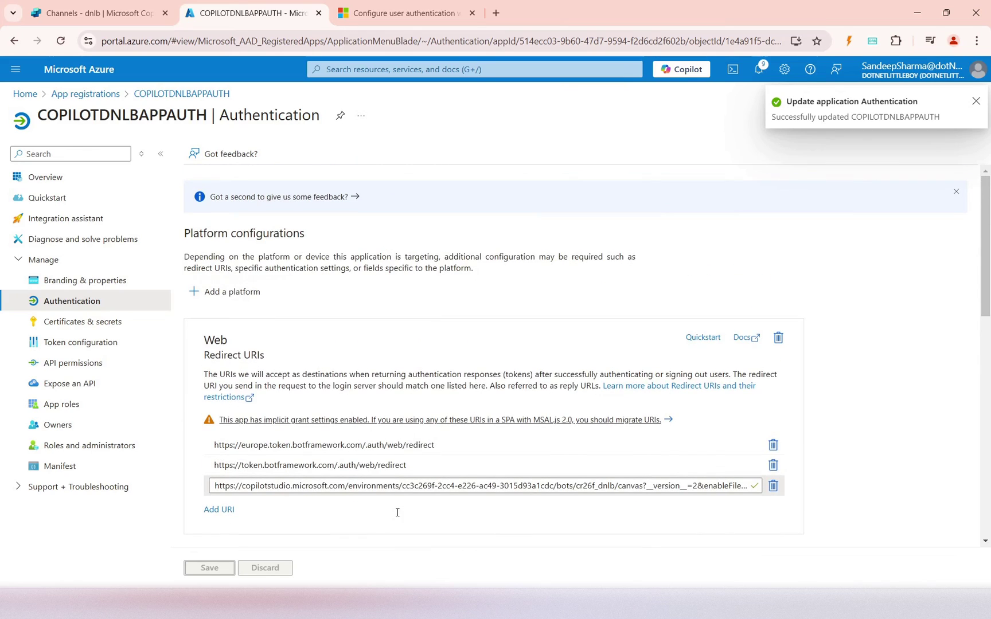
Step: Return to Copilot Studio, dismiss the Demo website channel settings without saving, and publish the dnlb copilot
left_click(97, 12)
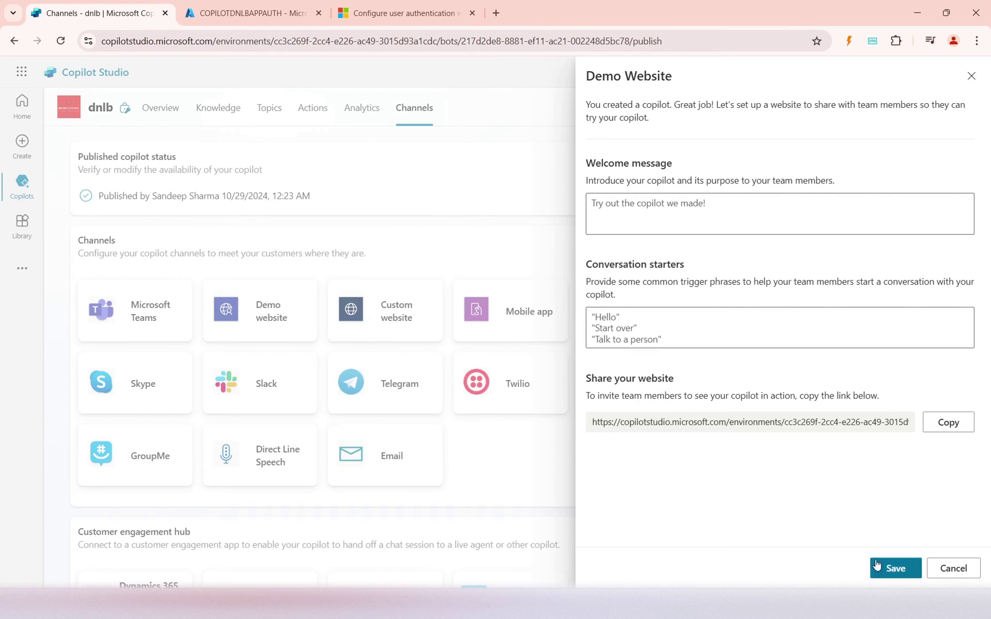
left_click(949, 570)
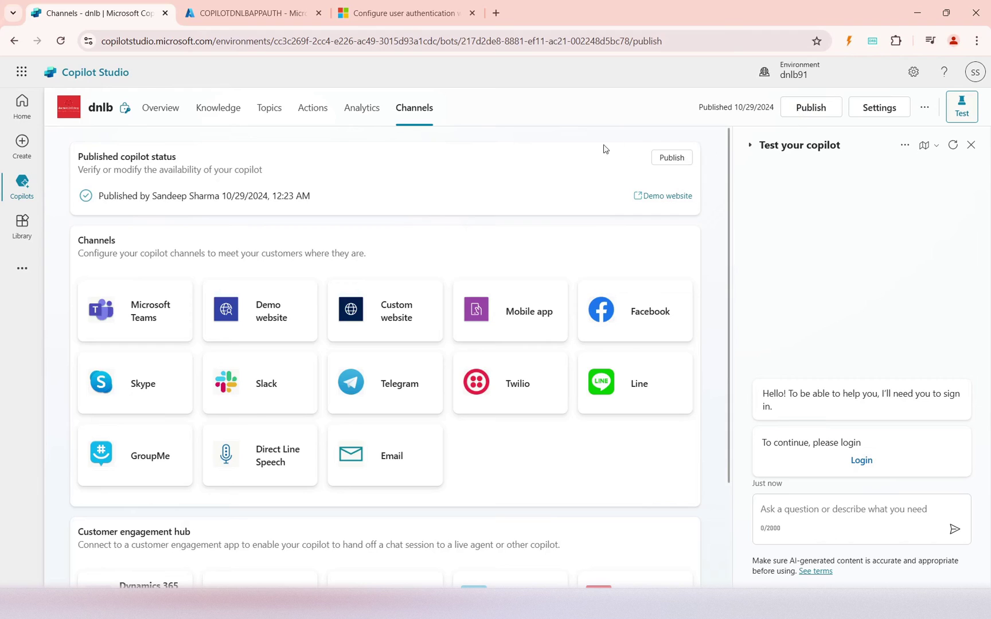
left_click(811, 107)
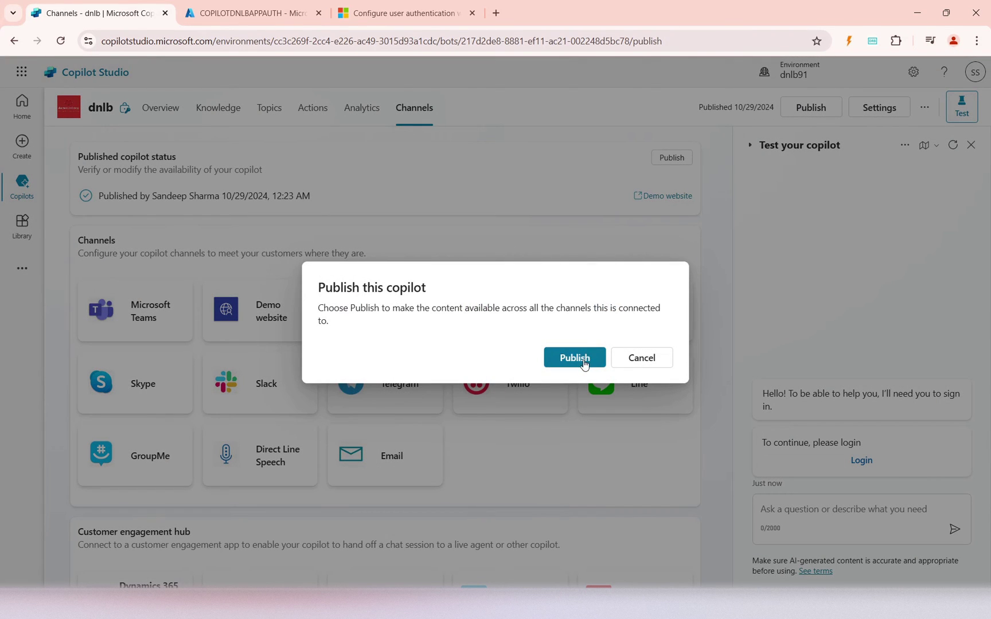
left_click(574, 358)
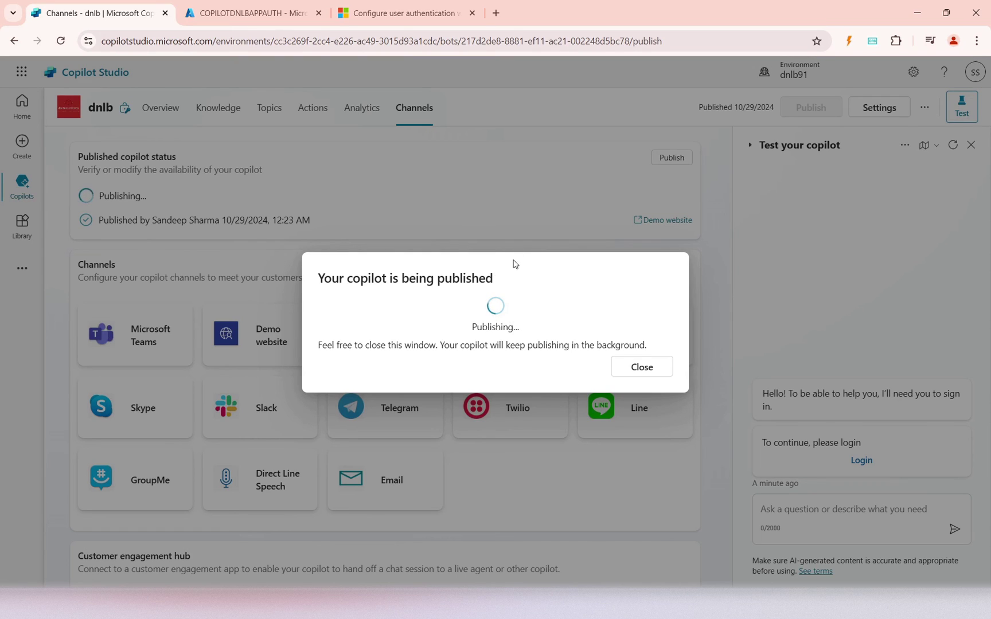
left_click(631, 368)
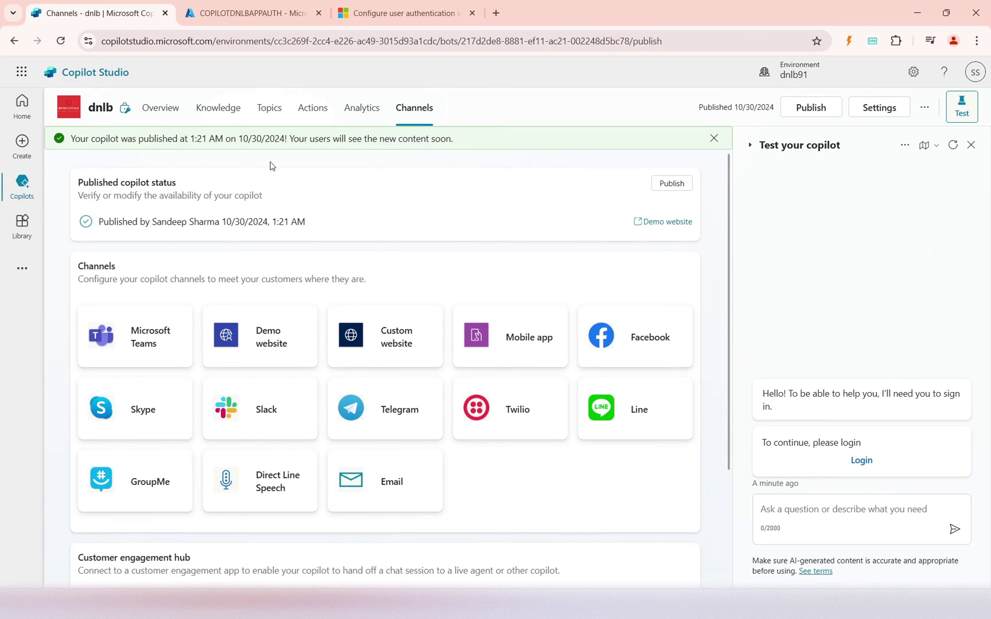
Step: Open the published copilot's demo website and start its login to obtain a validation code
left_click(666, 224)
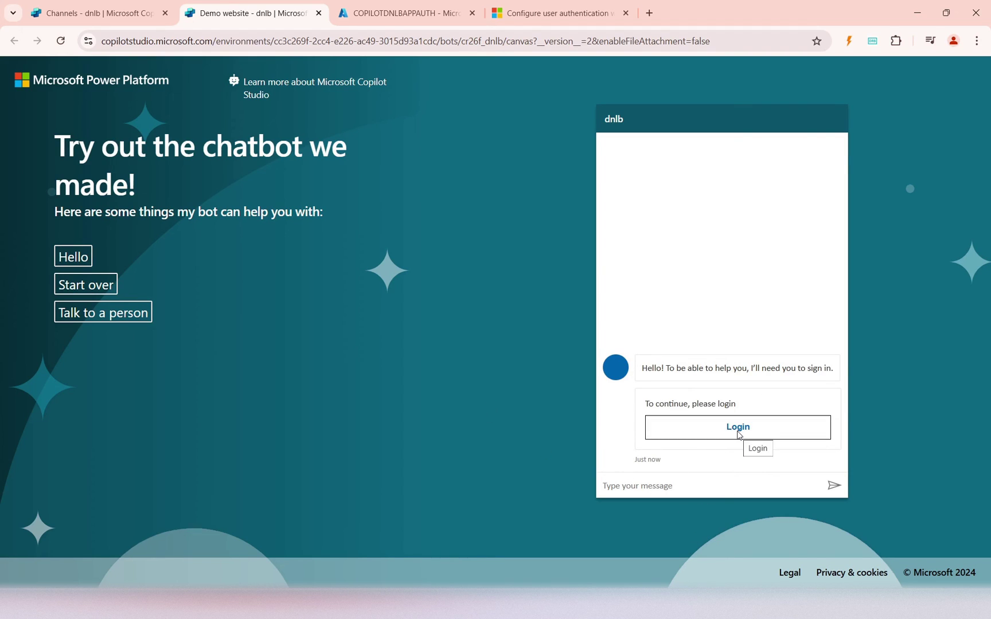
left_click(738, 435)
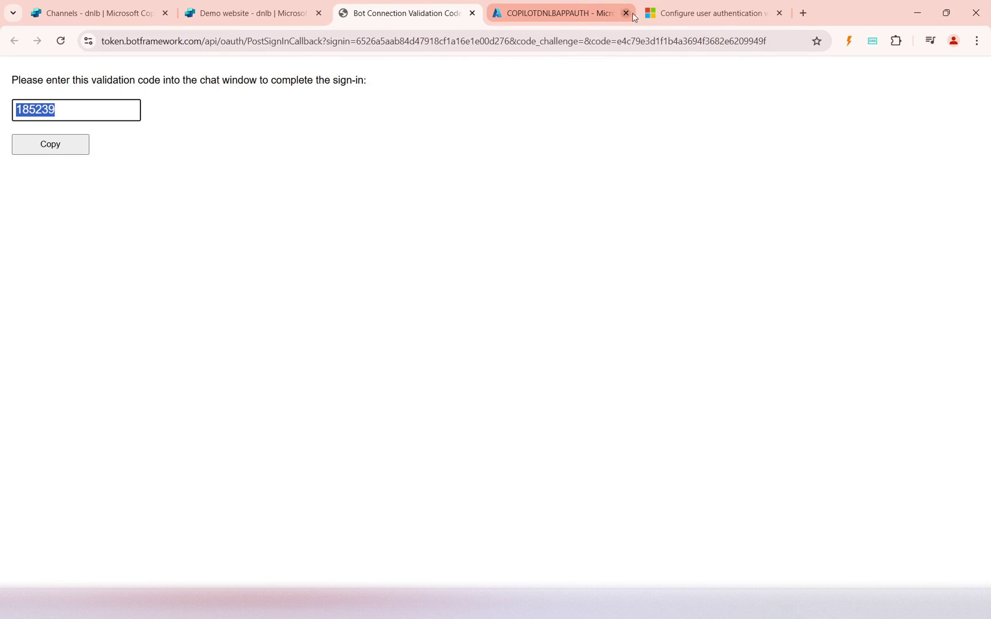
left_click(579, 18)
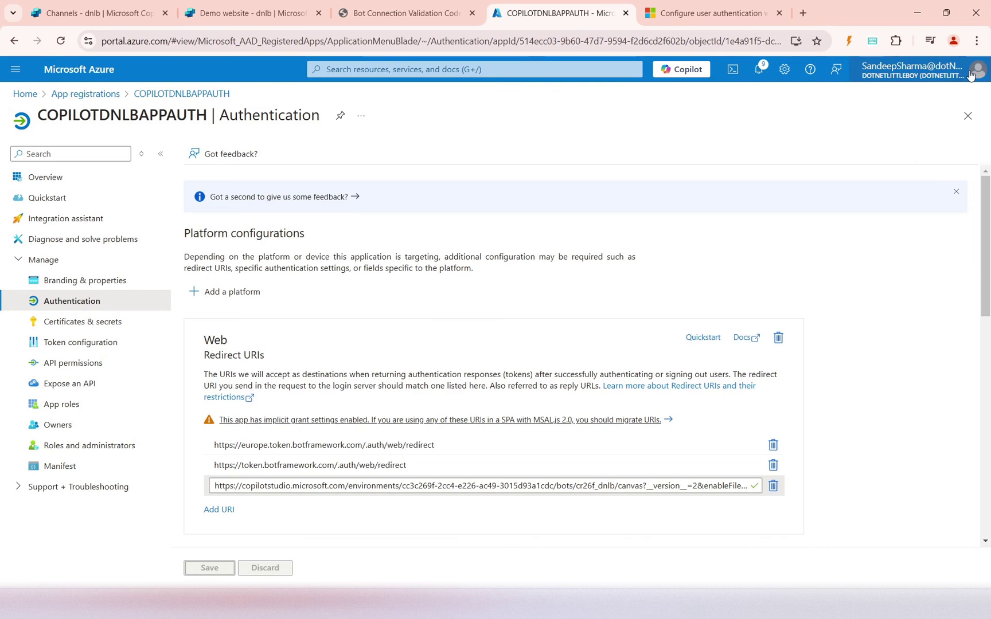
left_click(395, 13)
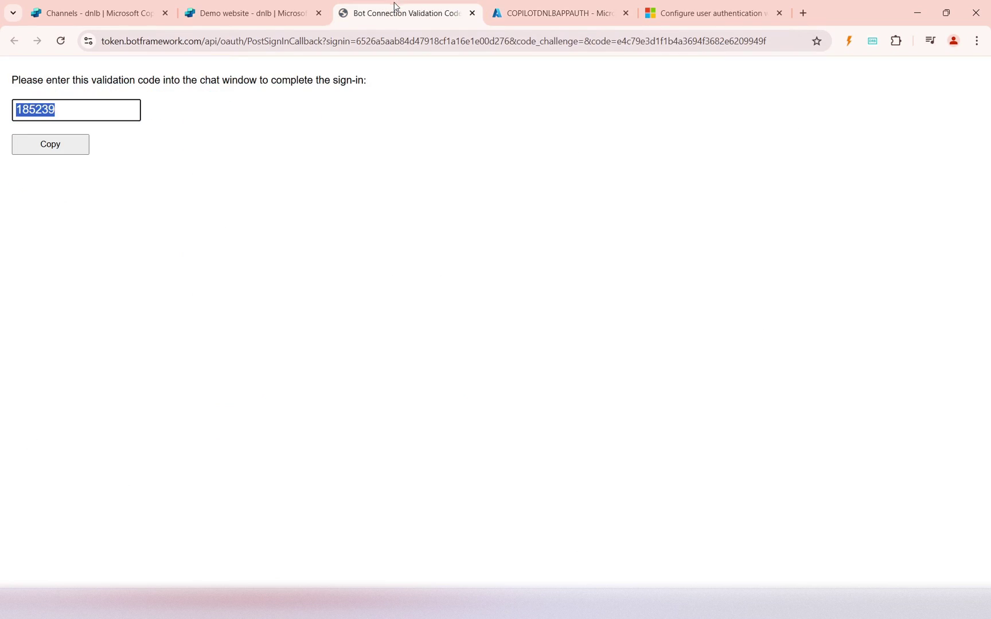
Step: Copy the validation code, send it in the demo website chat to complete the sign-in, and review the copilot's reply
left_click(51, 145)
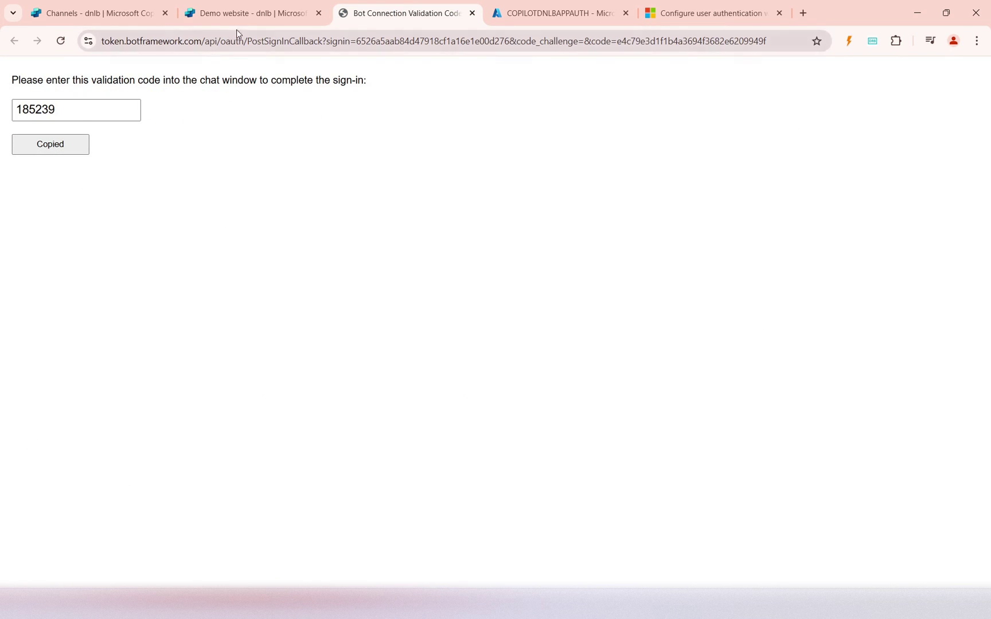
left_click(251, 12)
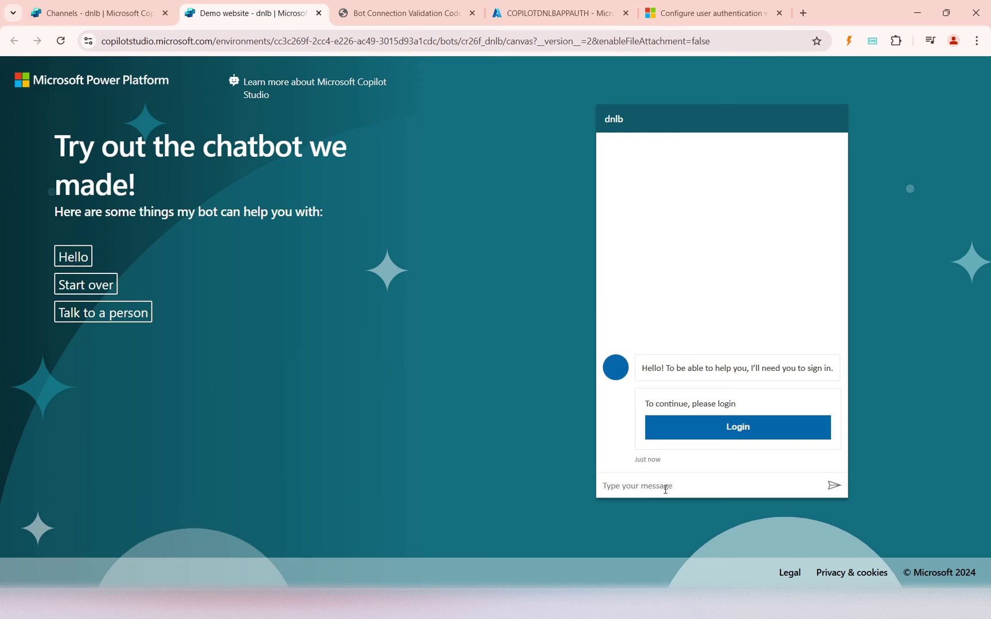
key("ctrl+v")
key("Return")
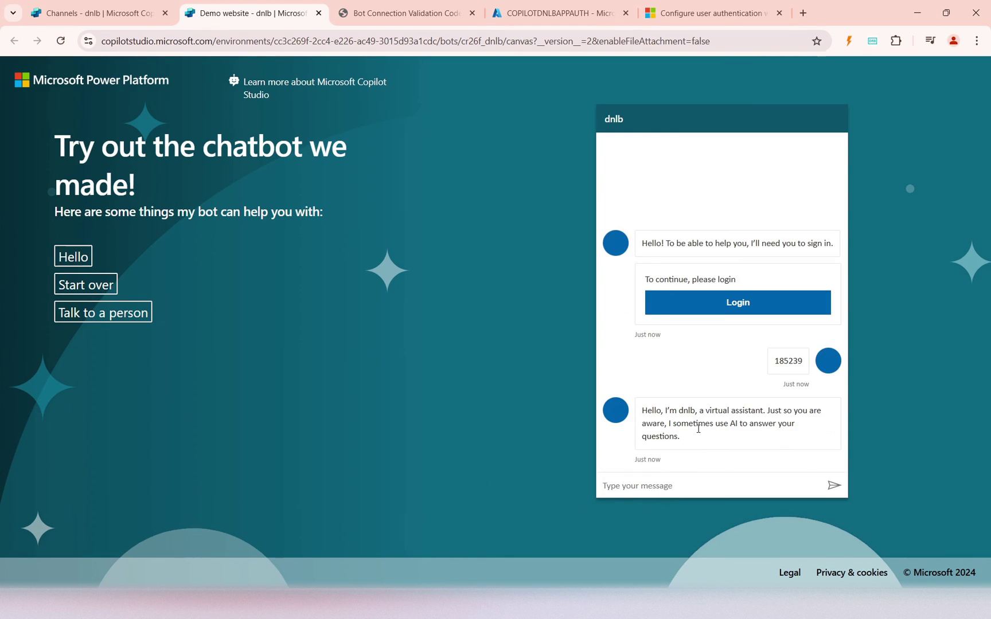
left_click_drag(652, 411, 692, 438)
left_click(709, 447)
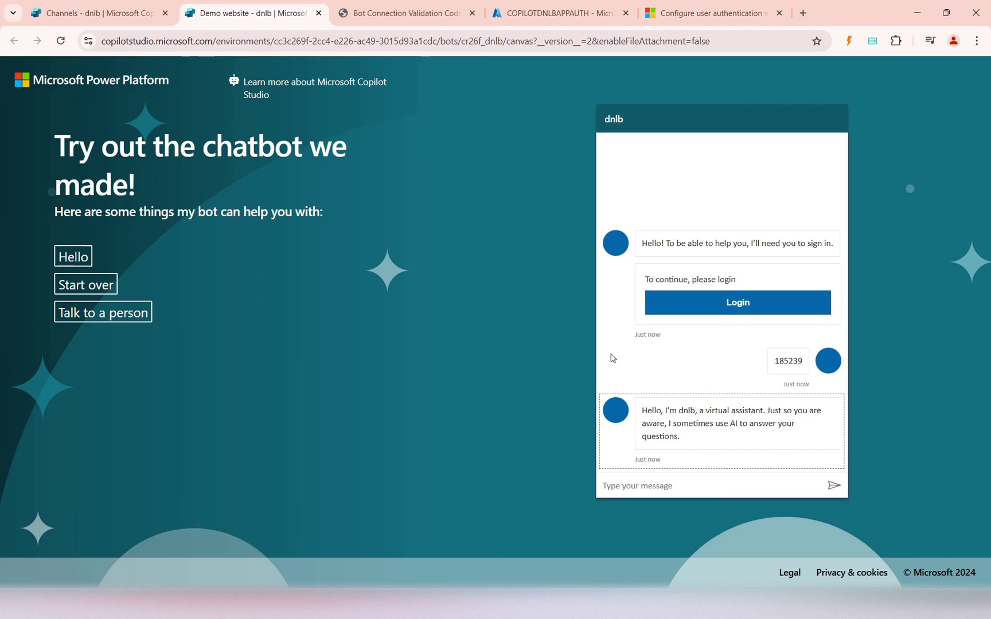
Step: Examine the Custom website channel's default embed code in Copilot Studio
left_click(98, 13)
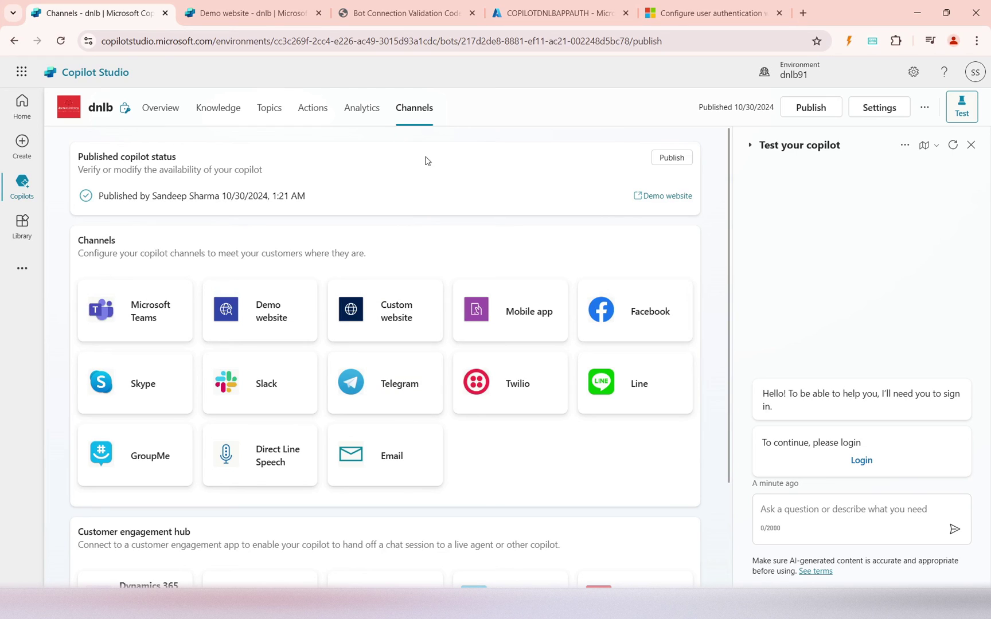
left_click(384, 314)
left_click_drag(767, 246, 579, 205)
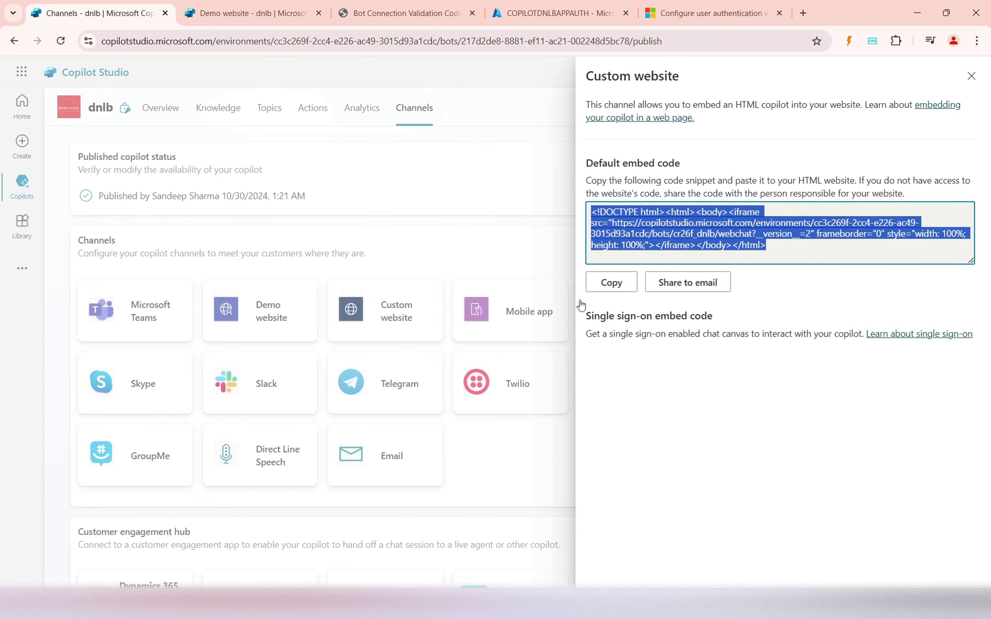
left_click(962, 85)
Step: Copy the embed code for web-based apps from the Mobile app channel and close its settings
left_click(516, 314)
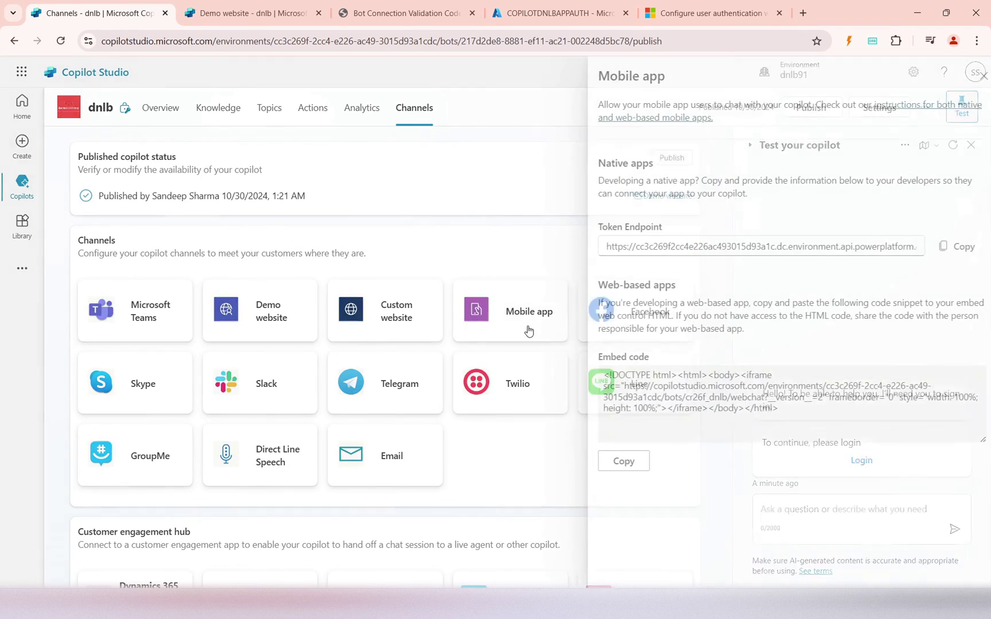
left_click_drag(711, 404, 704, 401)
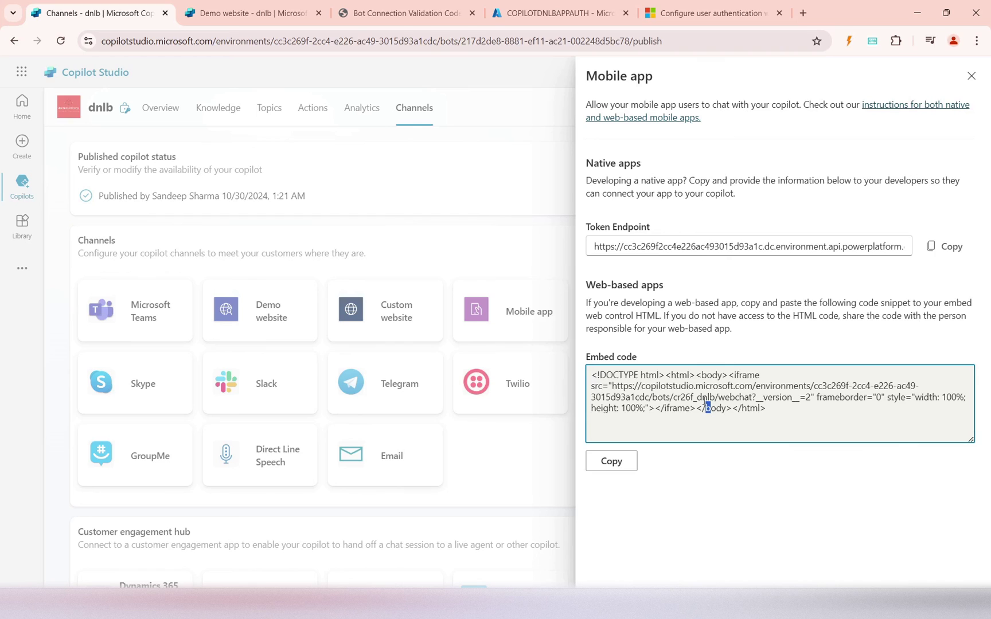
left_click(609, 462)
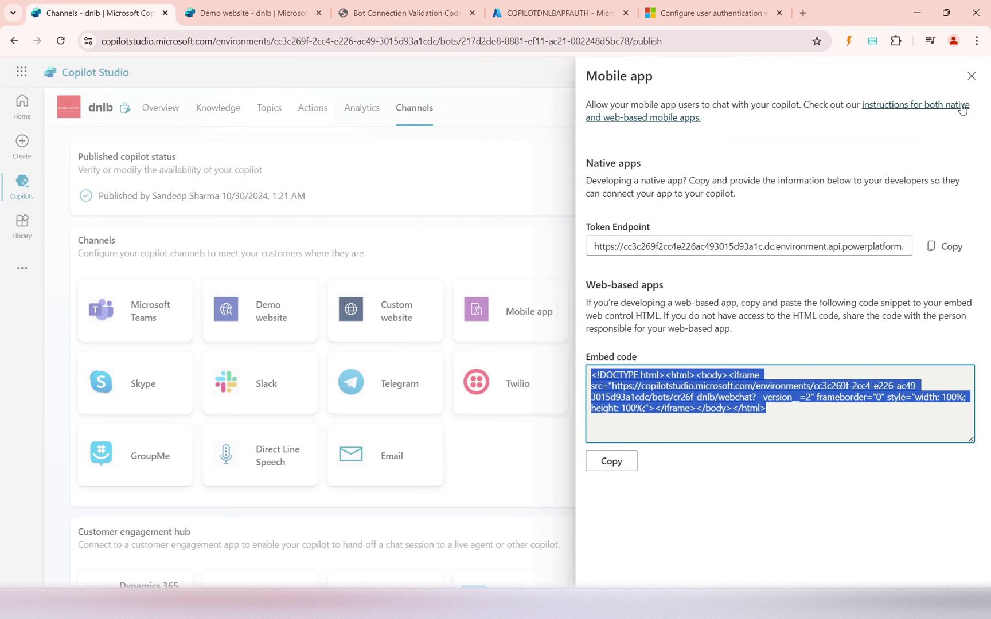
left_click(971, 76)
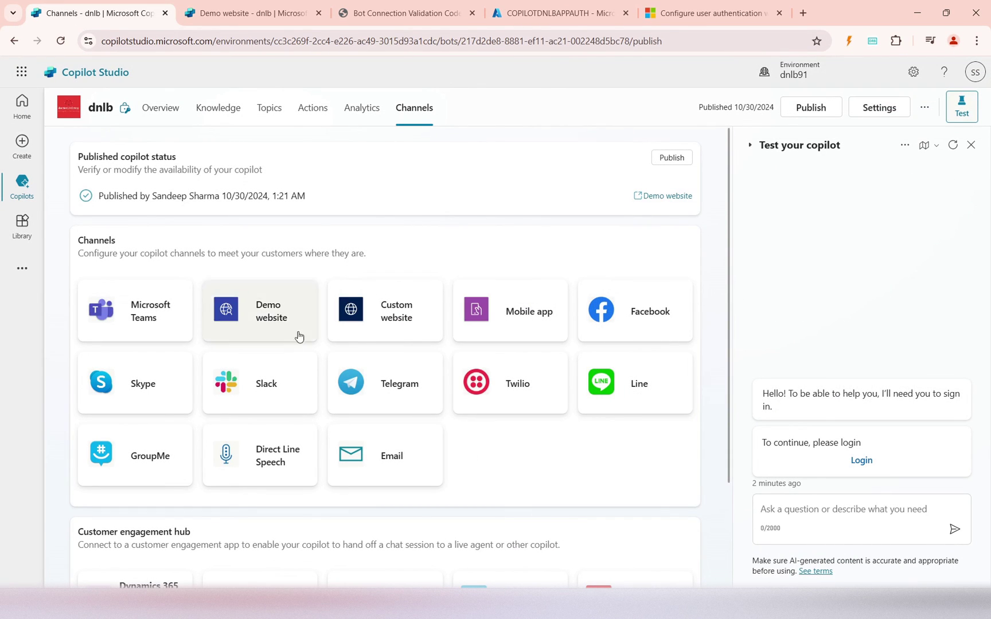
left_click_drag(91, 165, 316, 188)
left_click(485, 201)
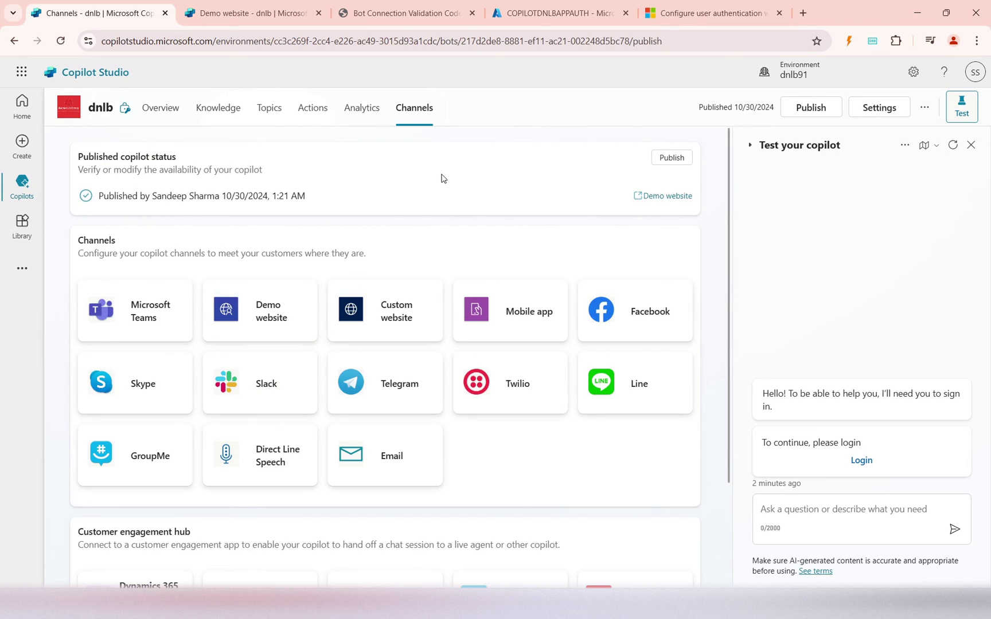